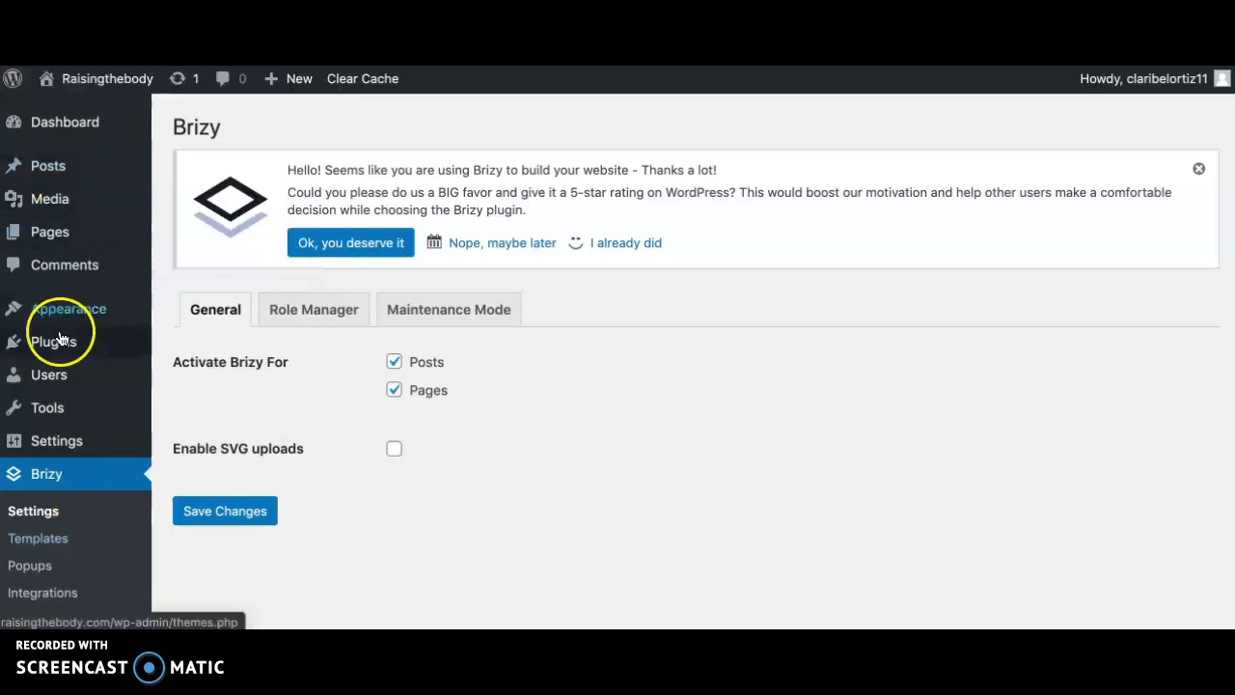
- Go to the list of all pages and move the draft Home page to the trash
{"action": "mouse_move", "coordinate": [65, 306]}
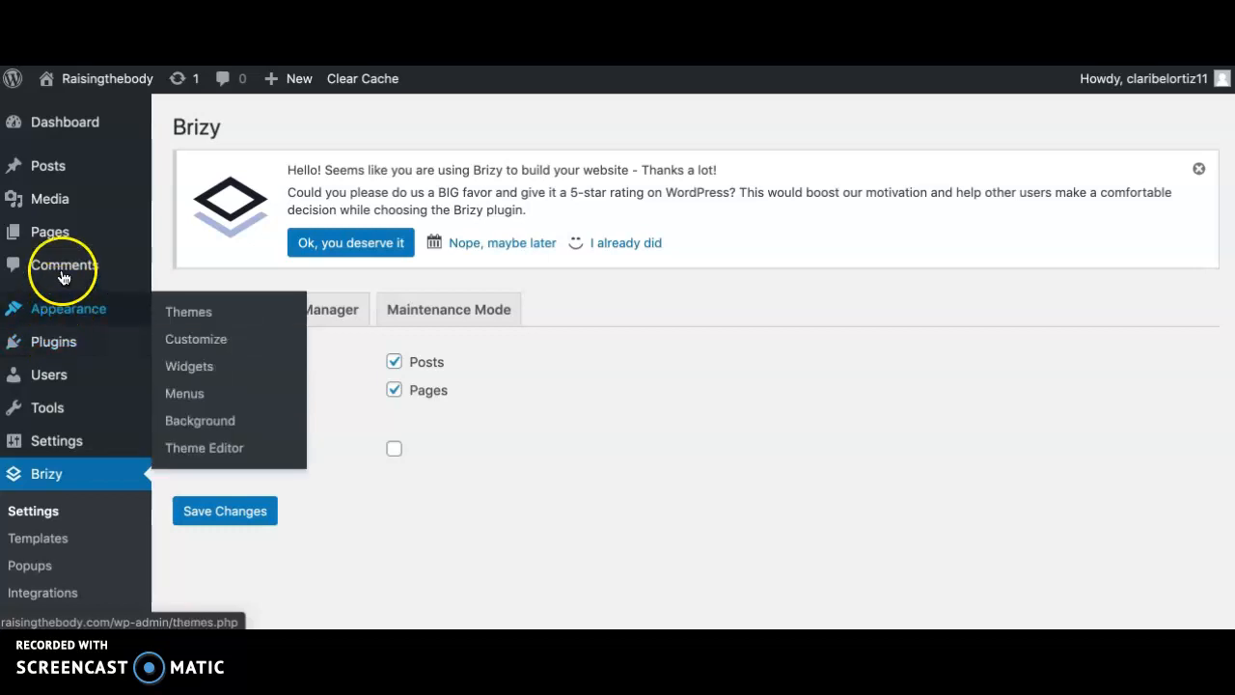
{"action": "mouse_move", "coordinate": [60, 232]}
{"action": "left_click", "coordinate": [186, 238]}
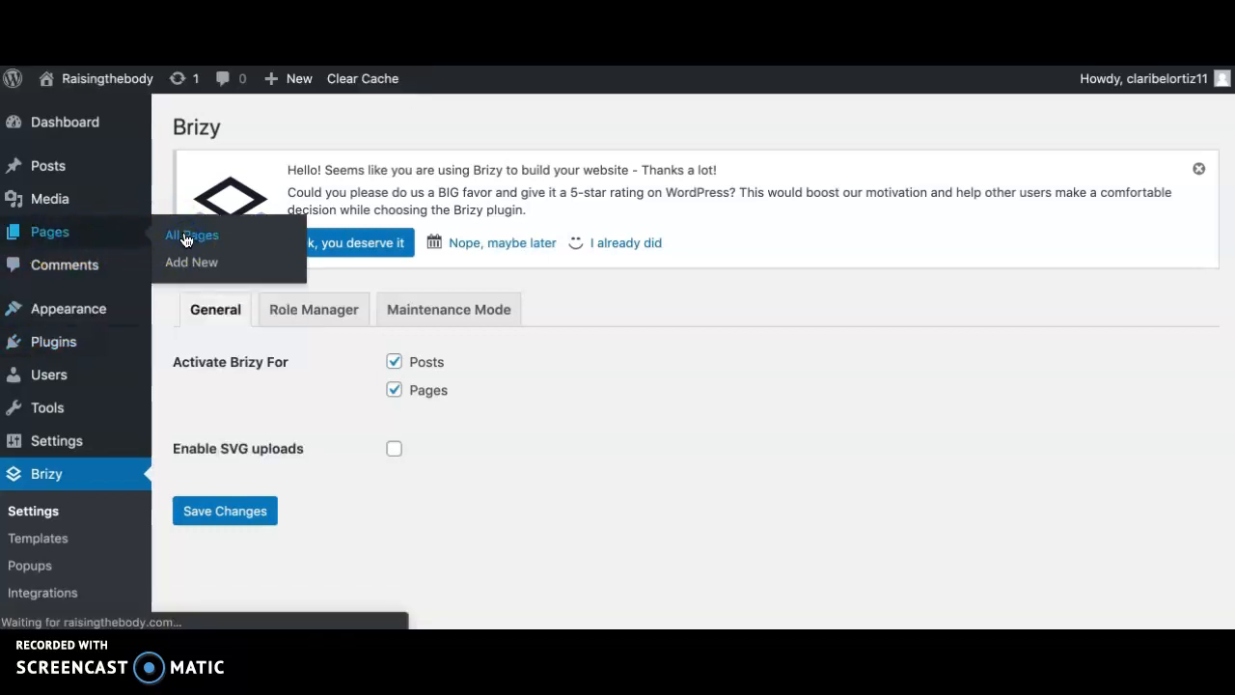
{"action": "mouse_move", "coordinate": [507, 502]}
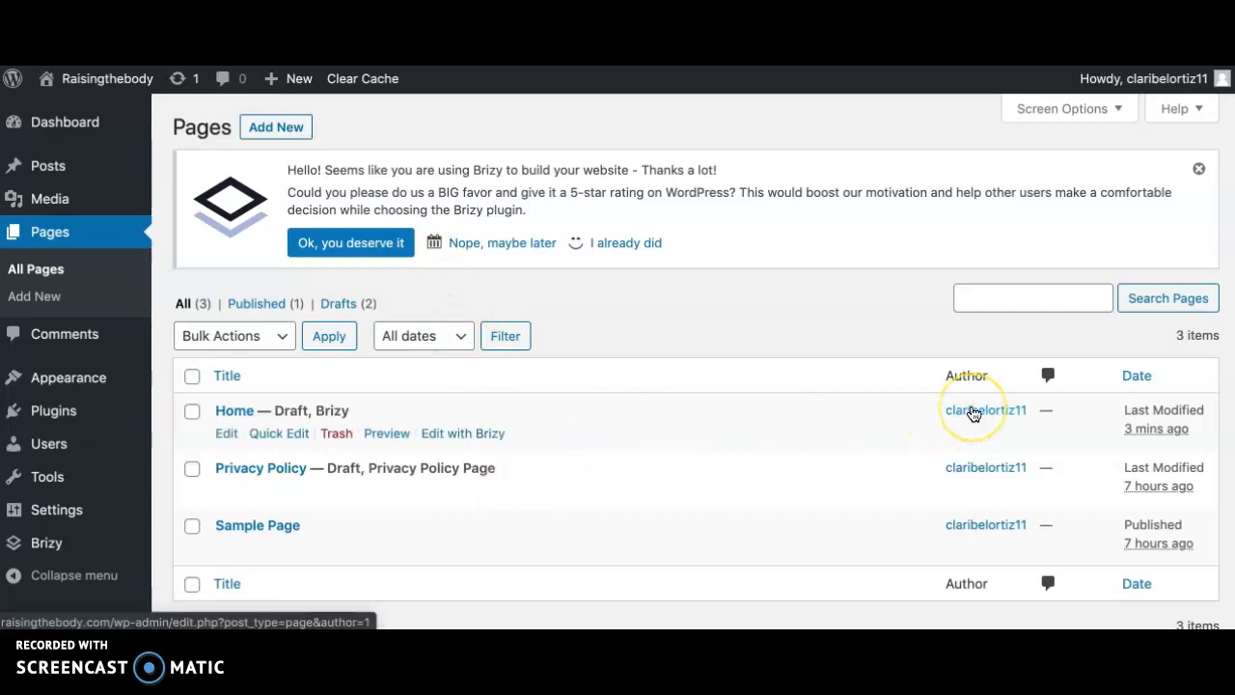
{"action": "left_click", "coordinate": [1164, 85]}
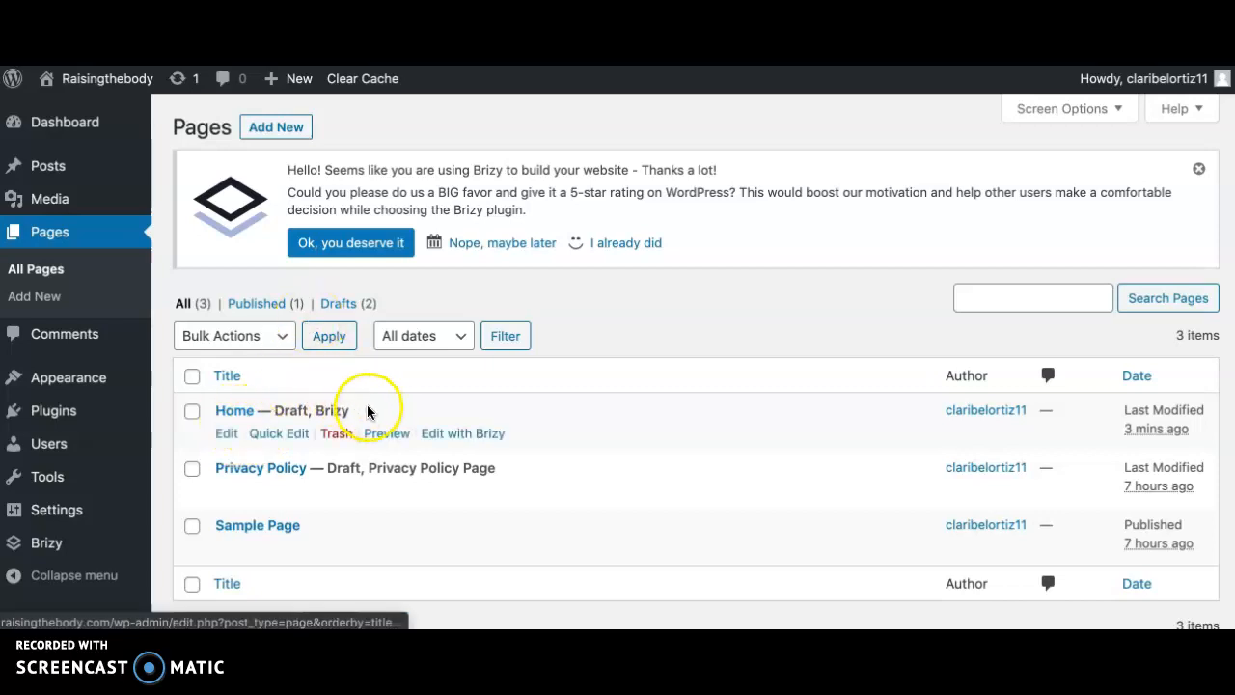
{"action": "left_click", "coordinate": [340, 434]}
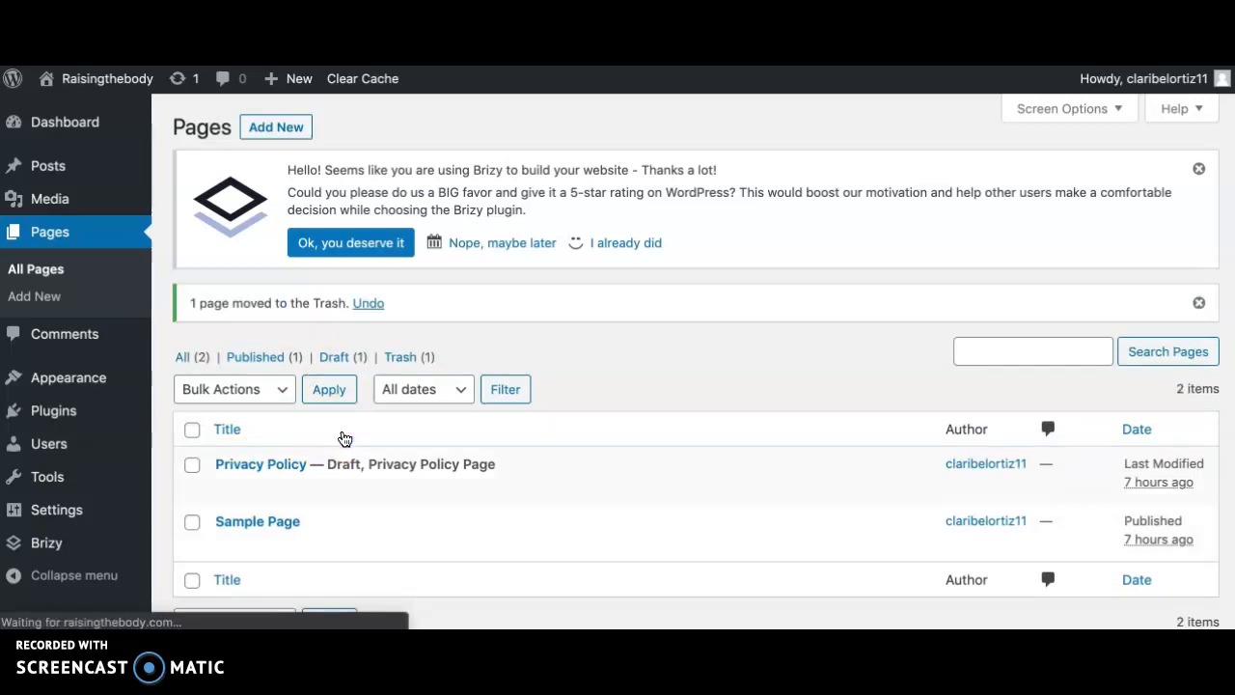
- Add a new page titled "Test" and save it as a draft
{"action": "left_click", "coordinate": [281, 129]}
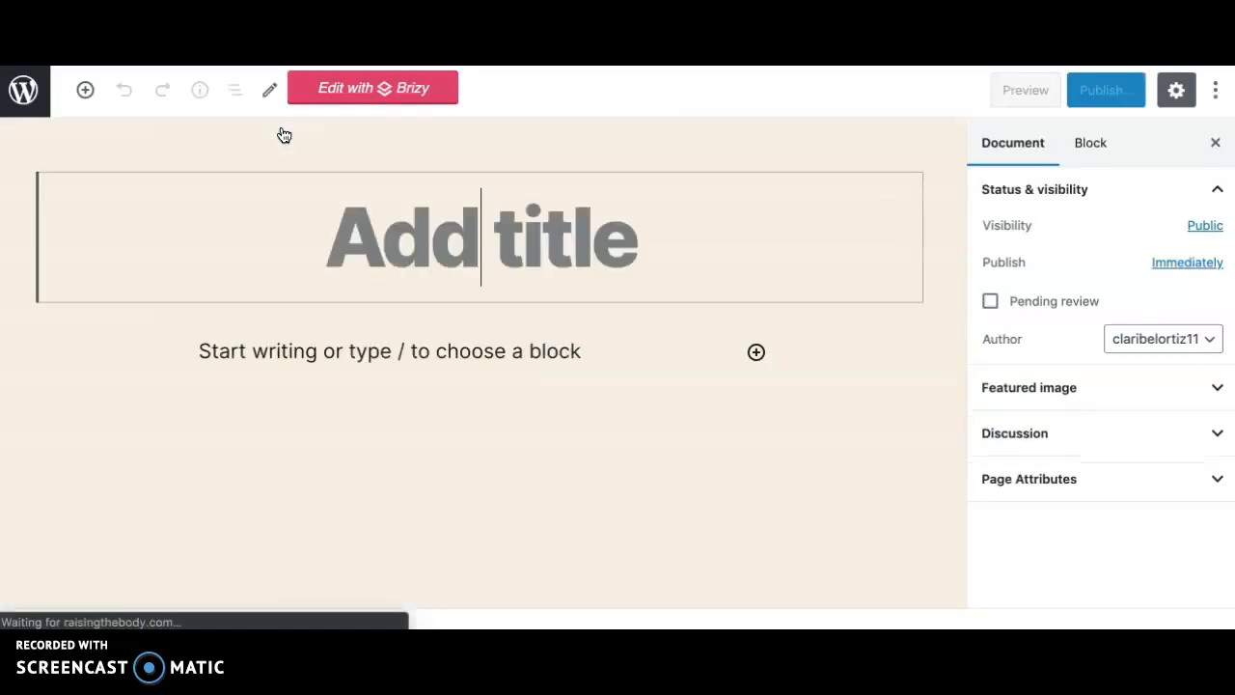
{"action": "type", "text": "Home"}
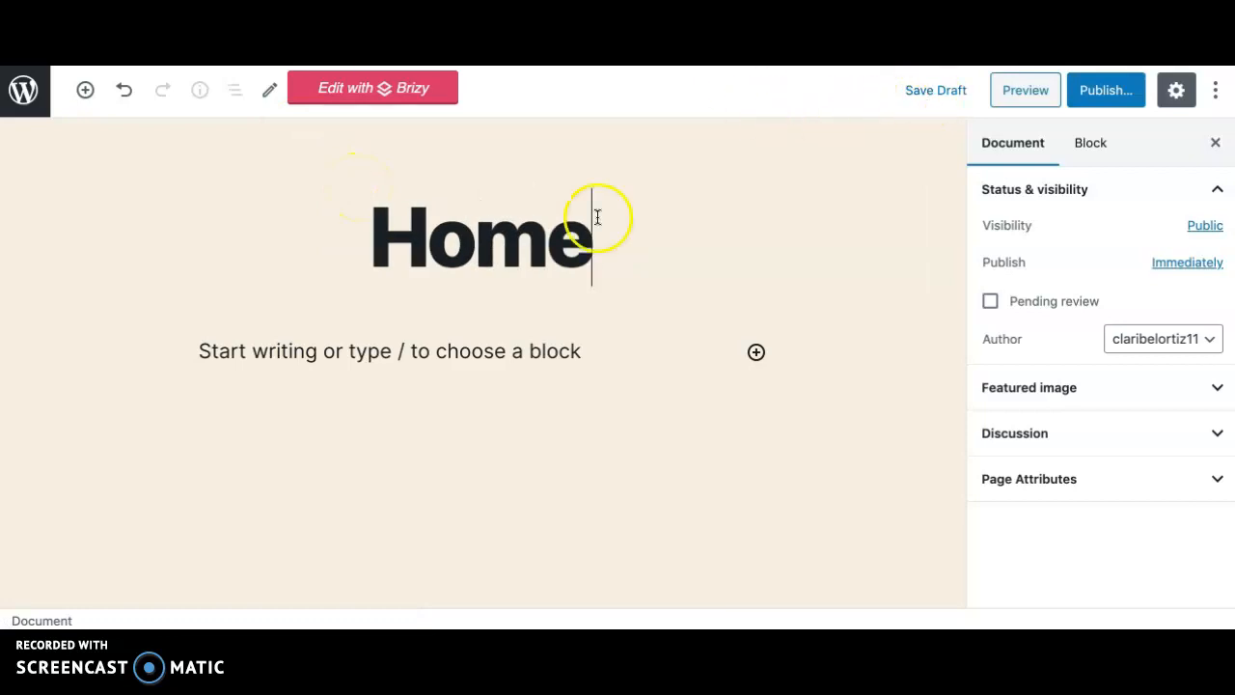
{"action": "double_click", "coordinate": [442, 264]}
{"action": "type", "text": "Test"}
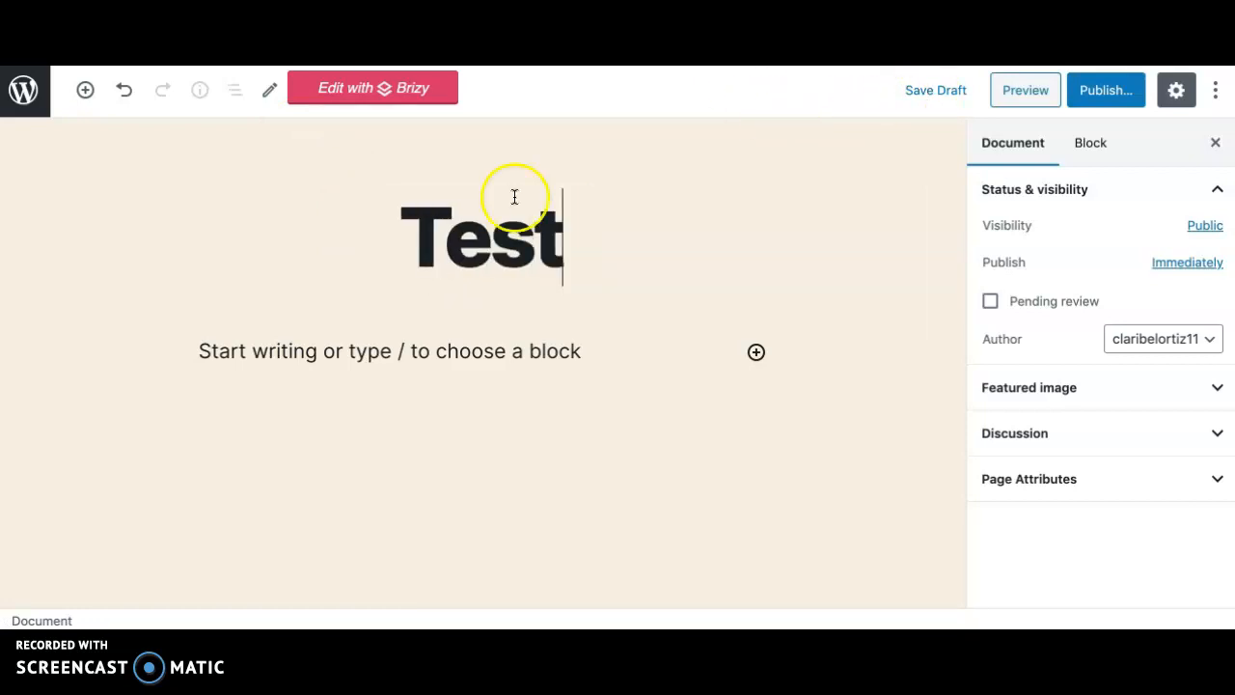
{"action": "left_click", "coordinate": [931, 93]}
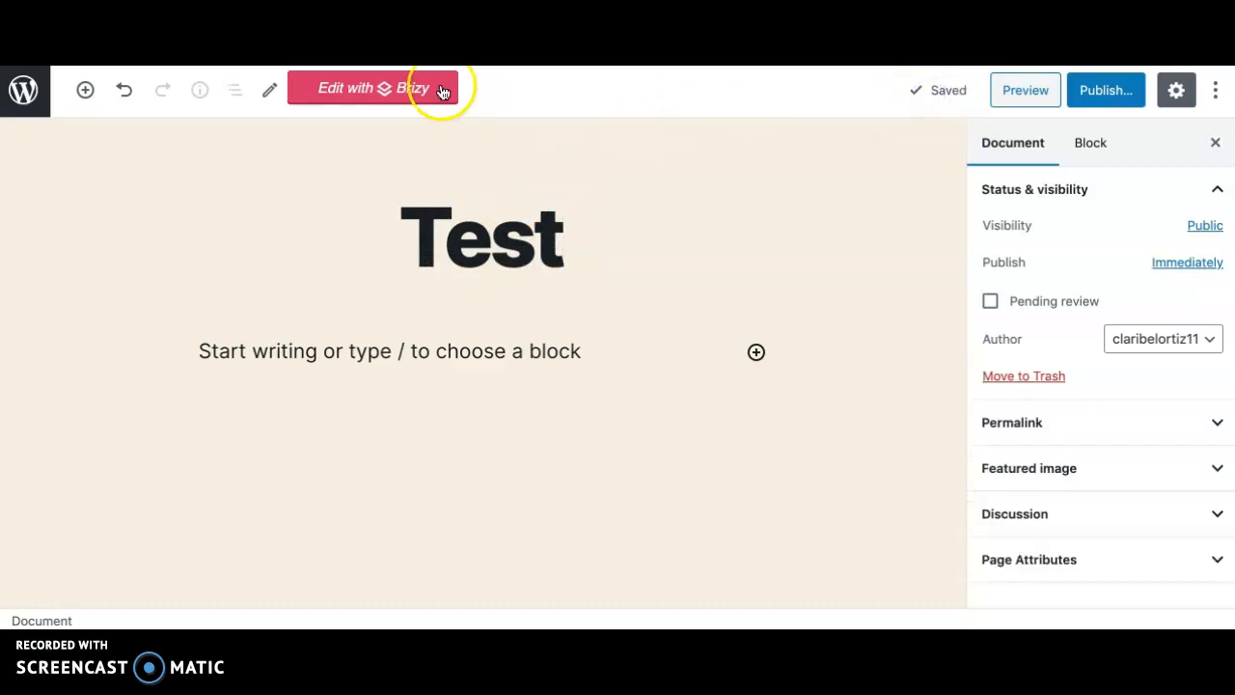
- Open the Test page in the Brizy builder and bring up the library of premade layouts
{"action": "left_click", "coordinate": [357, 89]}
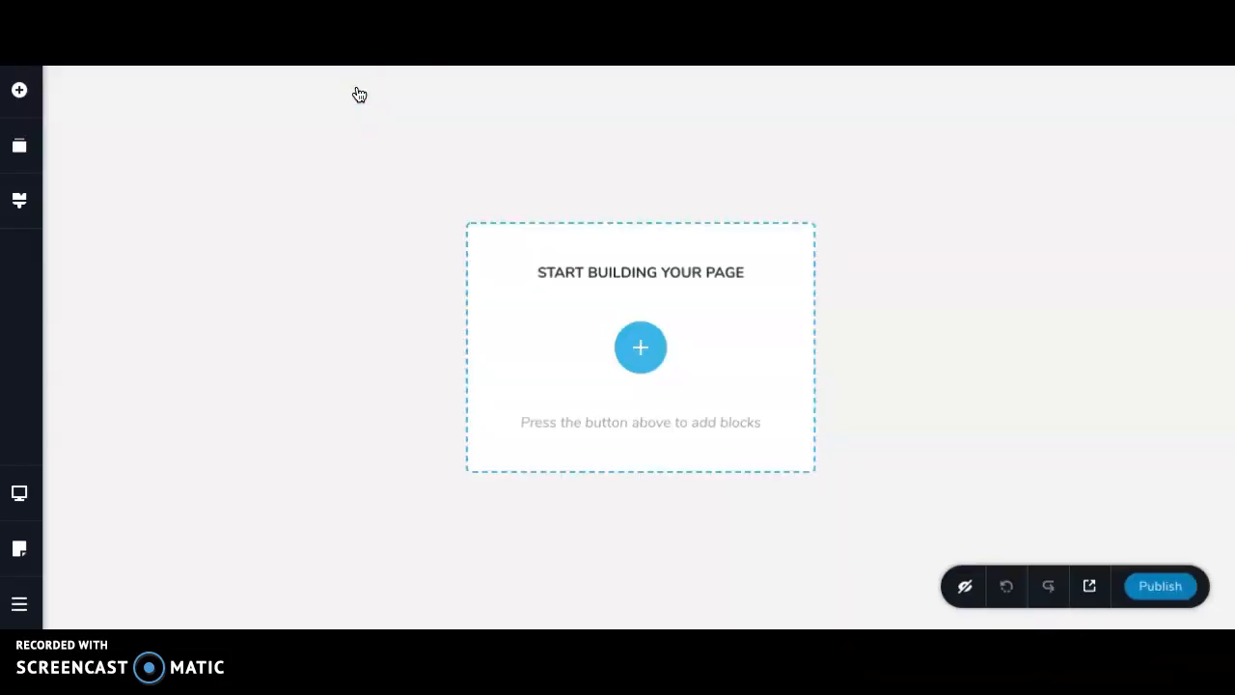
{"action": "left_click", "coordinate": [644, 346]}
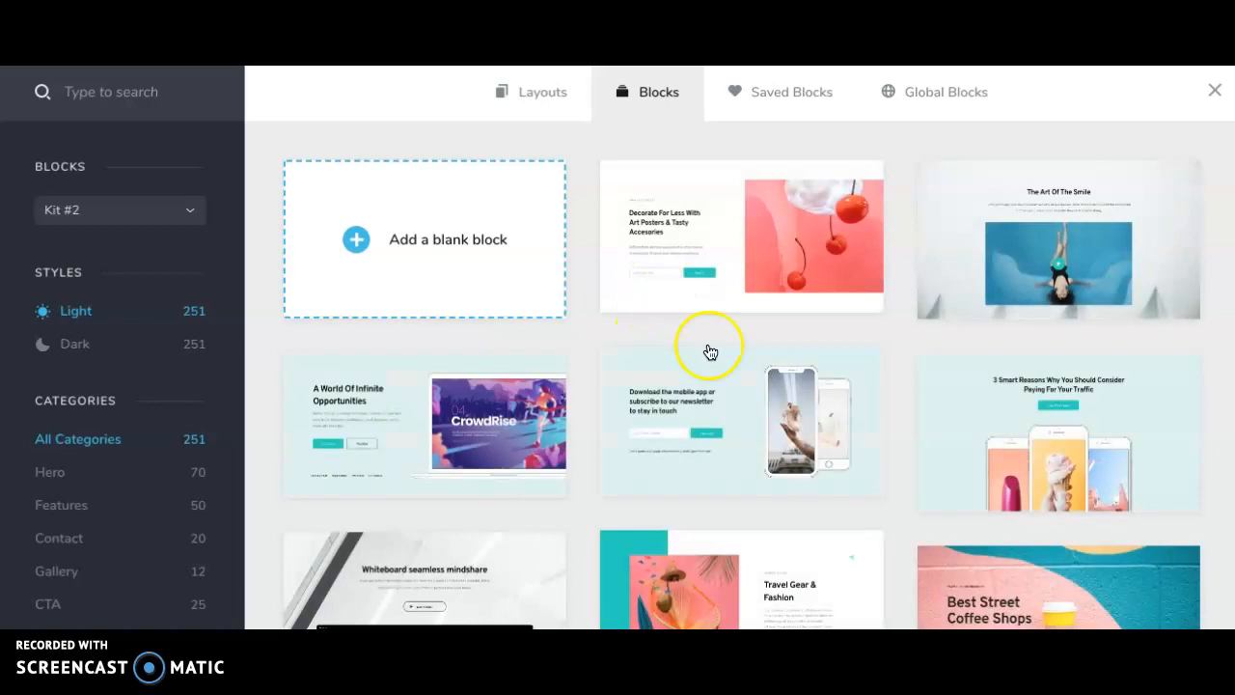
{"action": "left_click", "coordinate": [527, 94]}
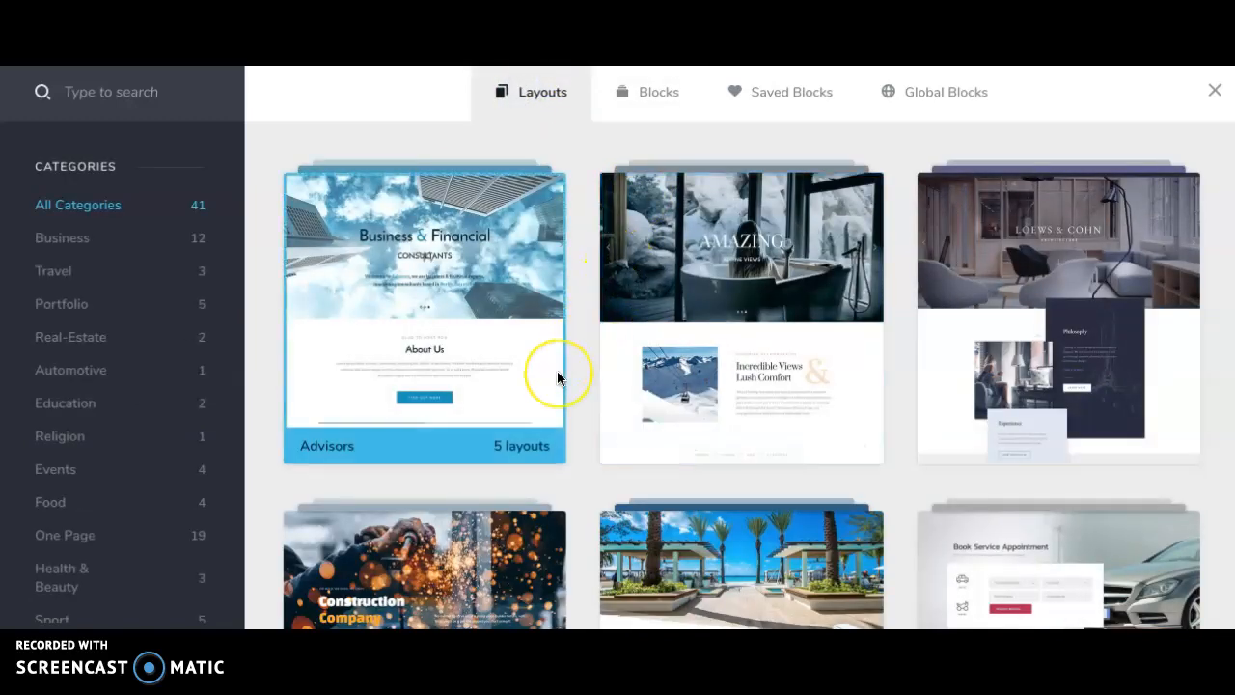
- Browse the premade layouts, then the light-style Kit #2 blocks, to see which designs are available
{"action": "scroll", "coordinate": [557, 372], "scroll_direction": "down", "scroll_amount": 2}
{"action": "scroll", "coordinate": [557, 376], "scroll_direction": "down", "scroll_amount": 1}
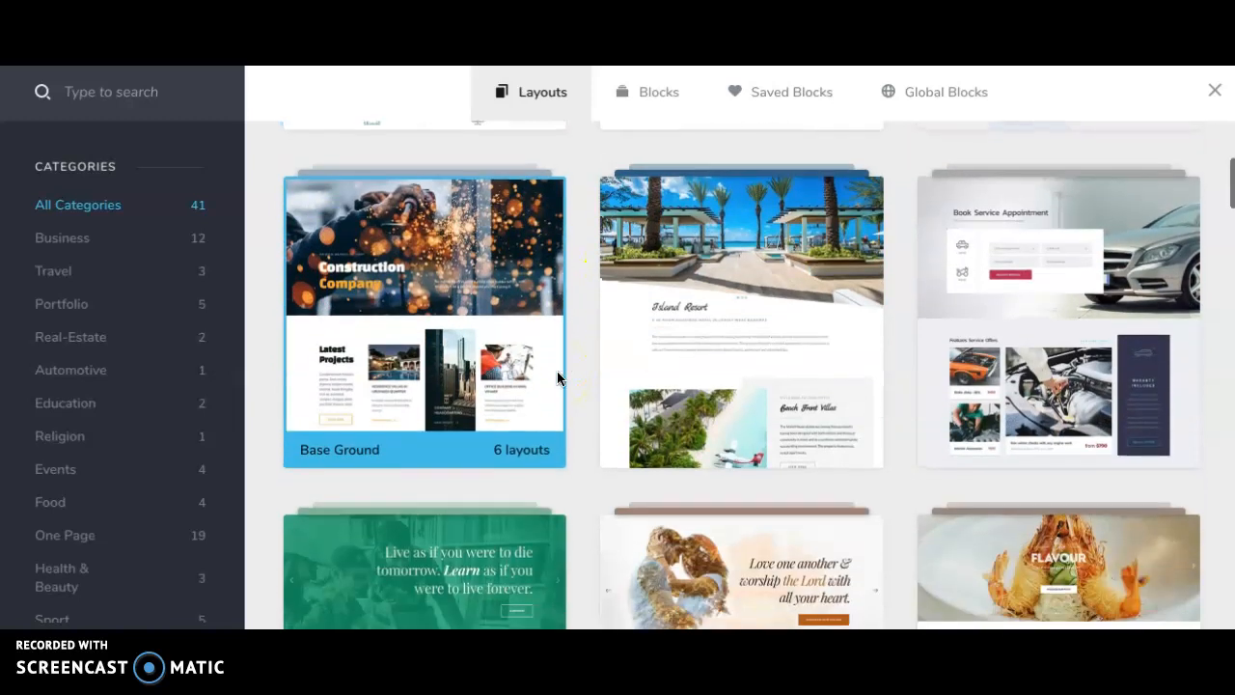
{"action": "scroll", "coordinate": [557, 376], "scroll_direction": "up", "scroll_amount": 3}
{"action": "left_click", "coordinate": [609, 118]}
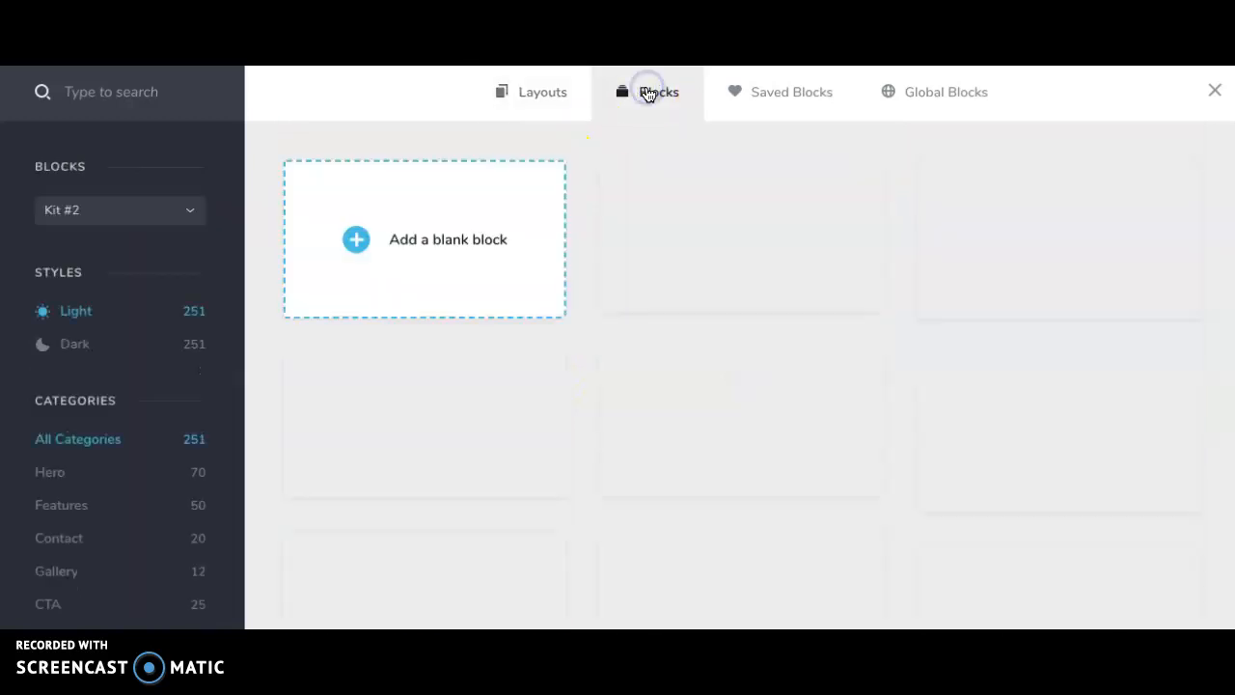
{"action": "scroll", "coordinate": [768, 386], "scroll_direction": "down", "scroll_amount": 2}
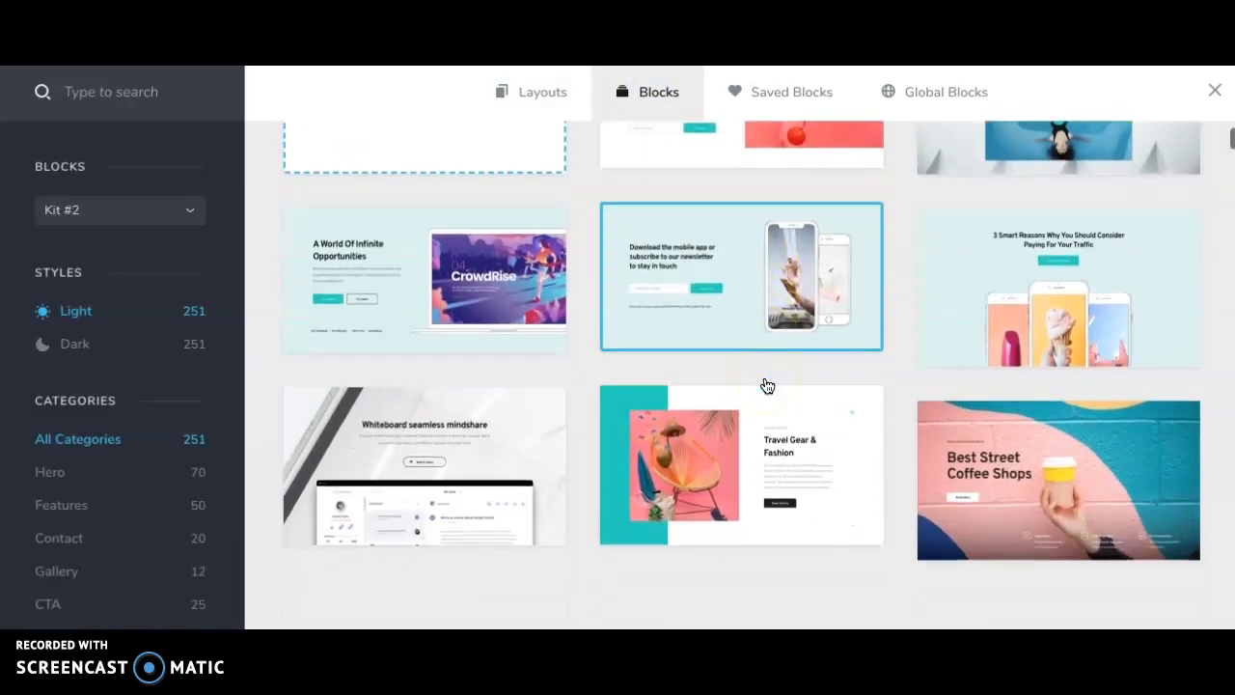
{"action": "scroll", "coordinate": [752, 414], "scroll_direction": "down", "scroll_amount": 1}
{"action": "scroll", "coordinate": [755, 415], "scroll_direction": "down", "scroll_amount": 1}
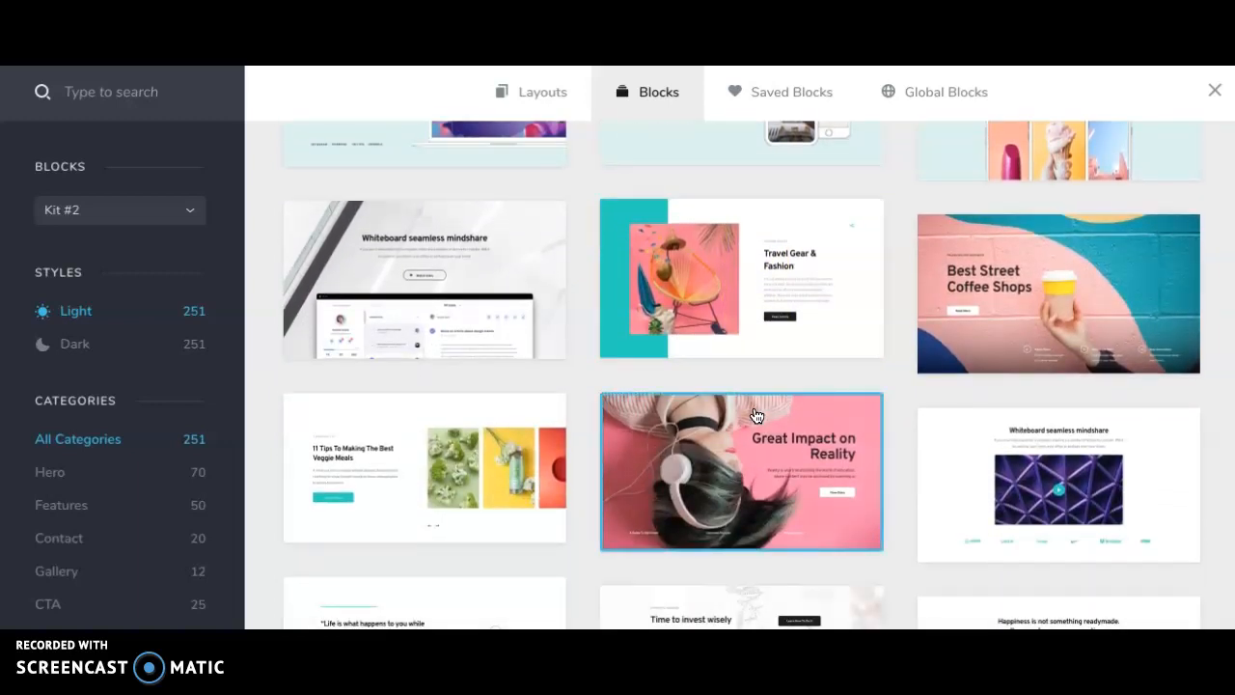
{"action": "scroll", "coordinate": [755, 415], "scroll_direction": "up", "scroll_amount": 5}
- Look through the premade layouts of all categories and open the In Shape layout pack
{"action": "left_click", "coordinate": [533, 92]}
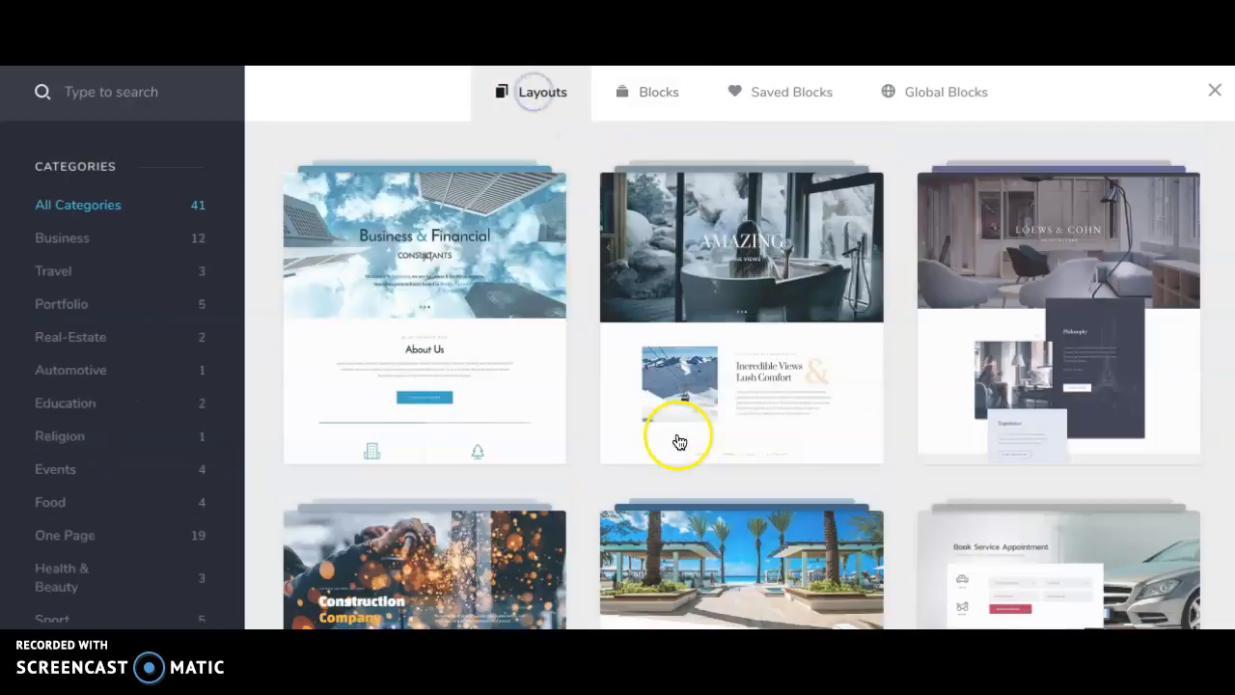
{"action": "scroll", "coordinate": [742, 412], "scroll_direction": "down", "scroll_amount": 7}
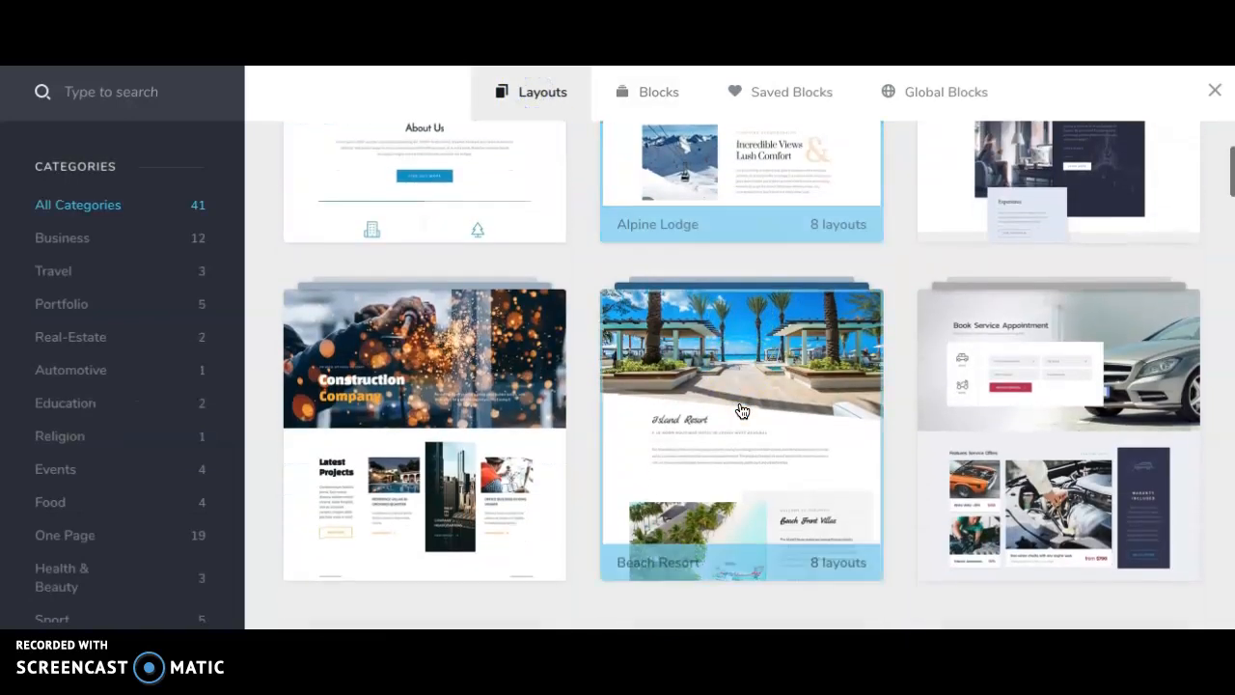
{"action": "scroll", "coordinate": [740, 410], "scroll_direction": "down", "scroll_amount": 4}
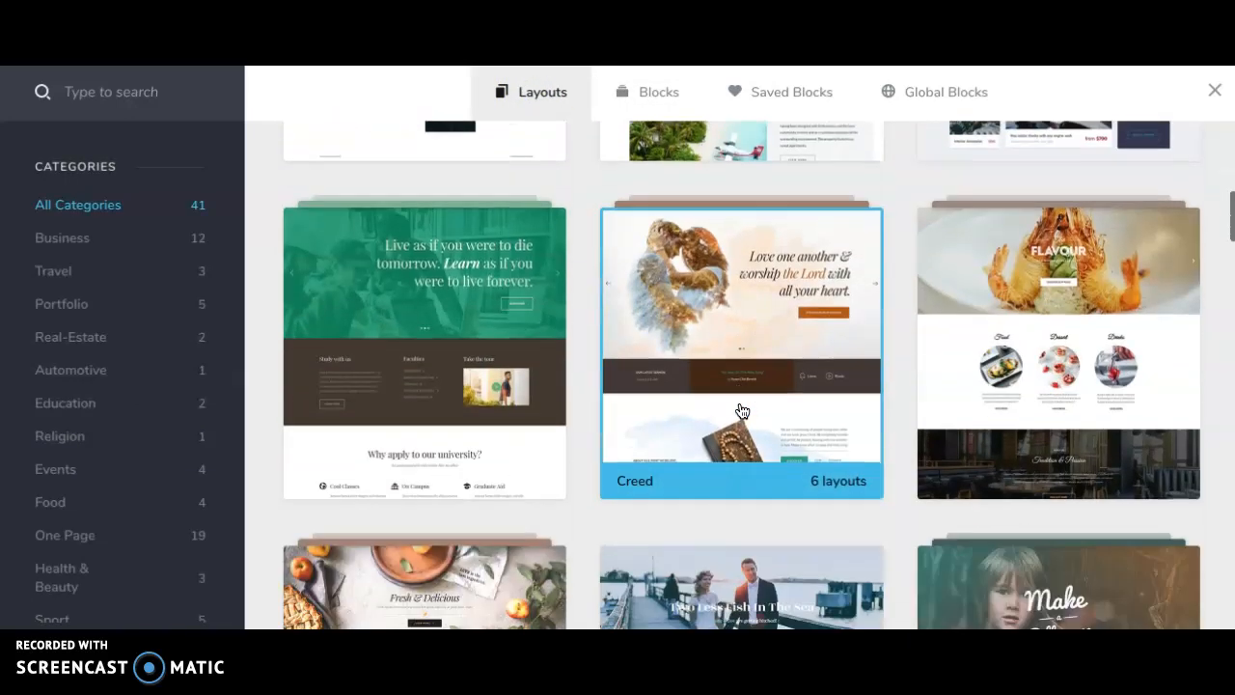
{"action": "scroll", "coordinate": [1115, 320], "scroll_direction": "down", "scroll_amount": 3}
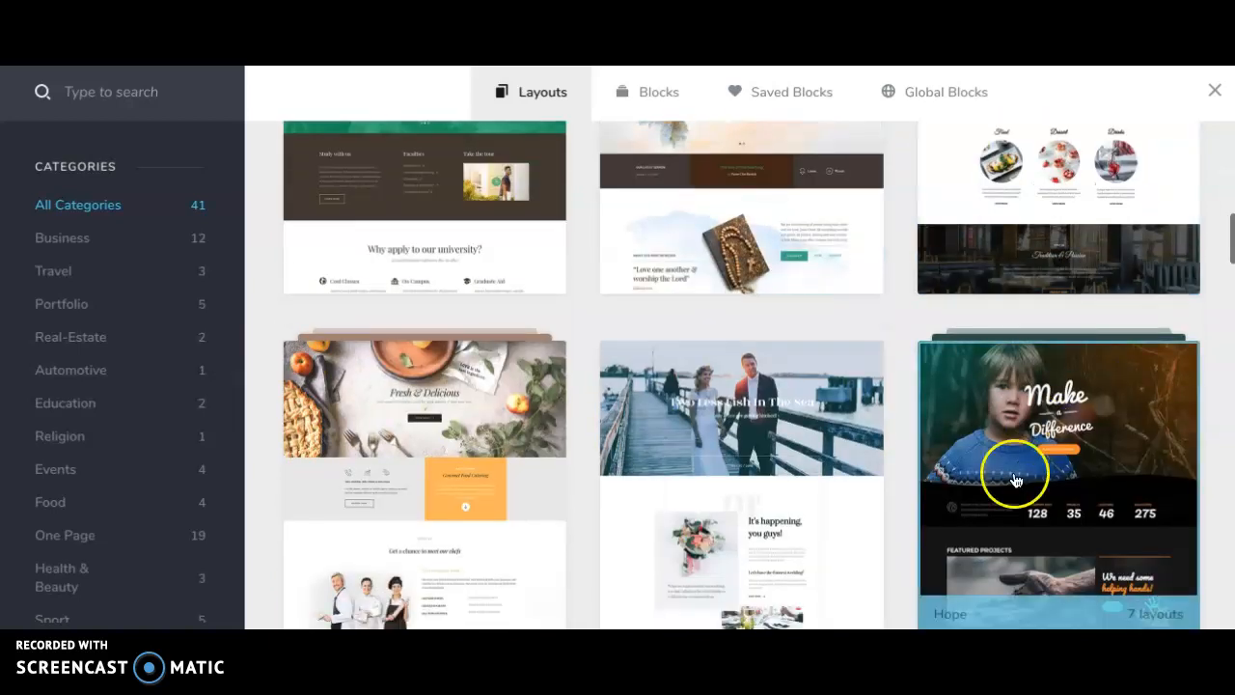
{"action": "scroll", "coordinate": [1012, 469], "scroll_direction": "down", "scroll_amount": 3}
{"action": "scroll", "coordinate": [779, 330], "scroll_direction": "down", "scroll_amount": 4}
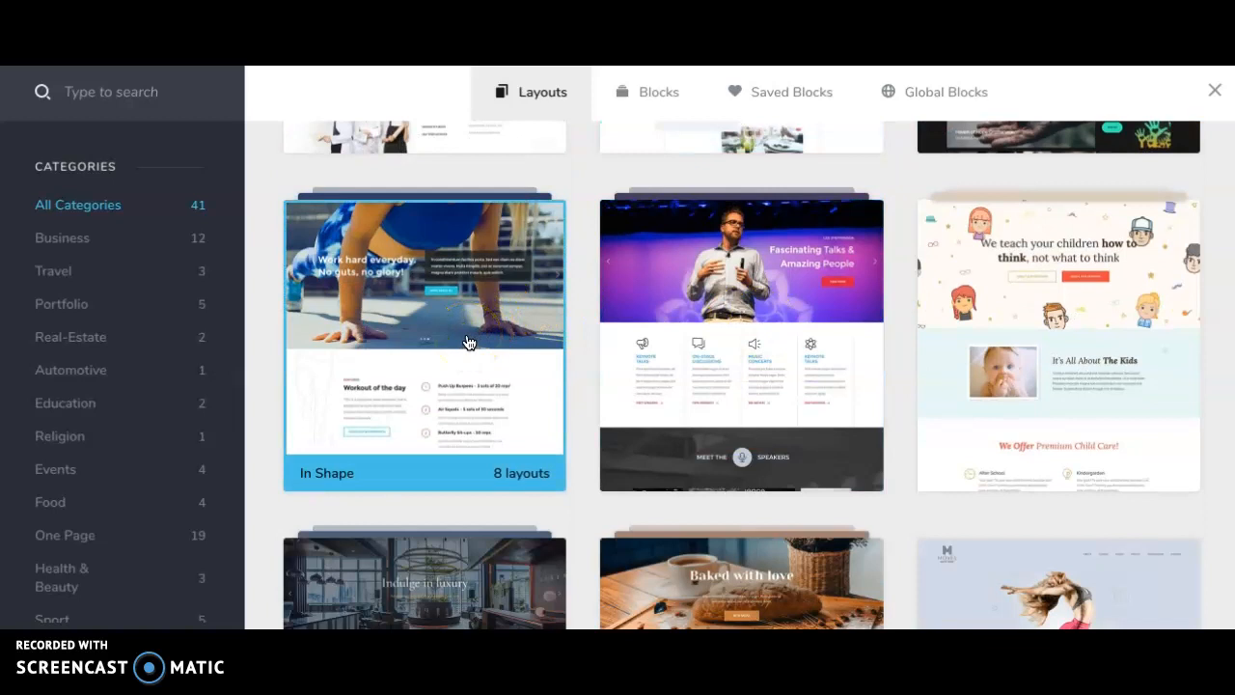
{"action": "scroll", "coordinate": [467, 343], "scroll_direction": "down", "scroll_amount": 4}
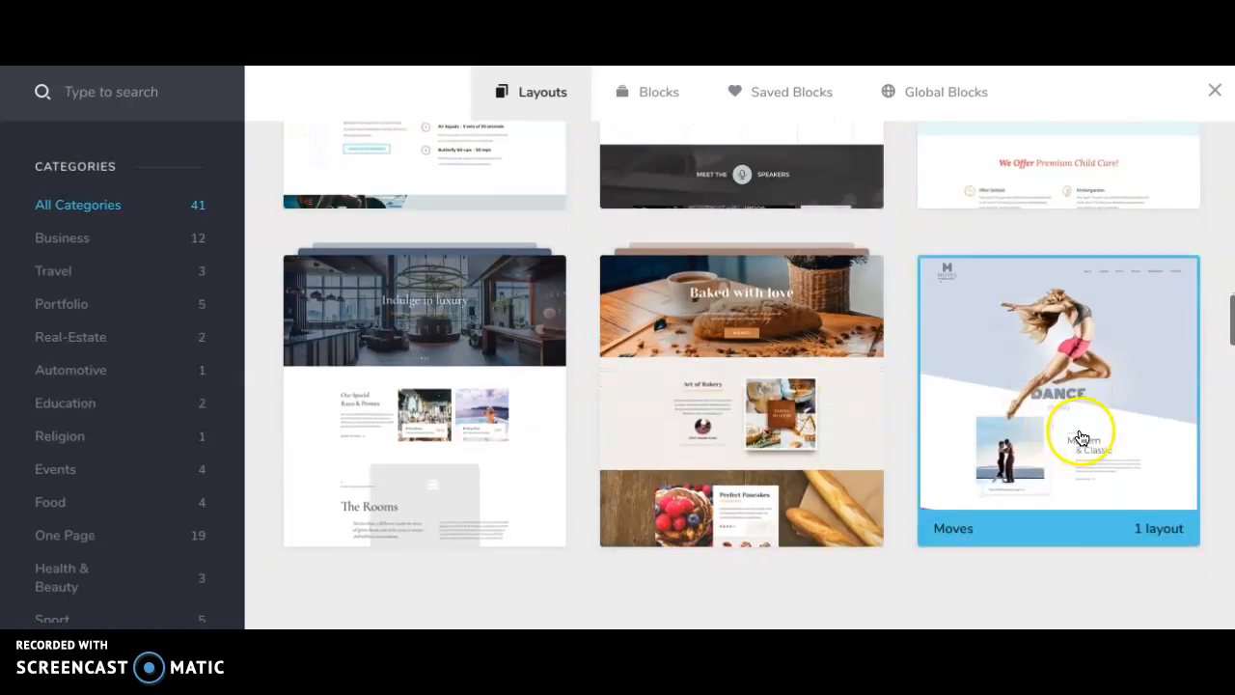
{"action": "scroll", "coordinate": [422, 287], "scroll_direction": "up", "scroll_amount": 3}
{"action": "left_click", "coordinate": [419, 278]}
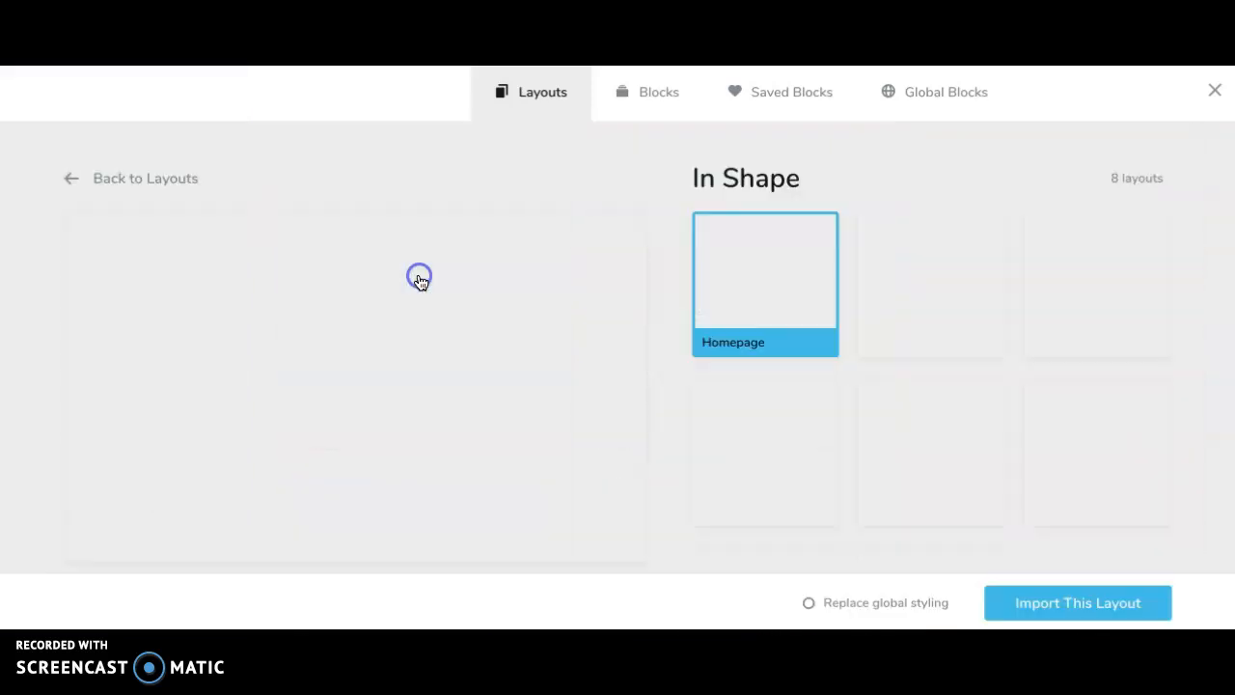
- Check the page designs in the In Shape pack and import its Homepage layout into the page
{"action": "scroll", "coordinate": [416, 280], "scroll_direction": "down", "scroll_amount": 4}
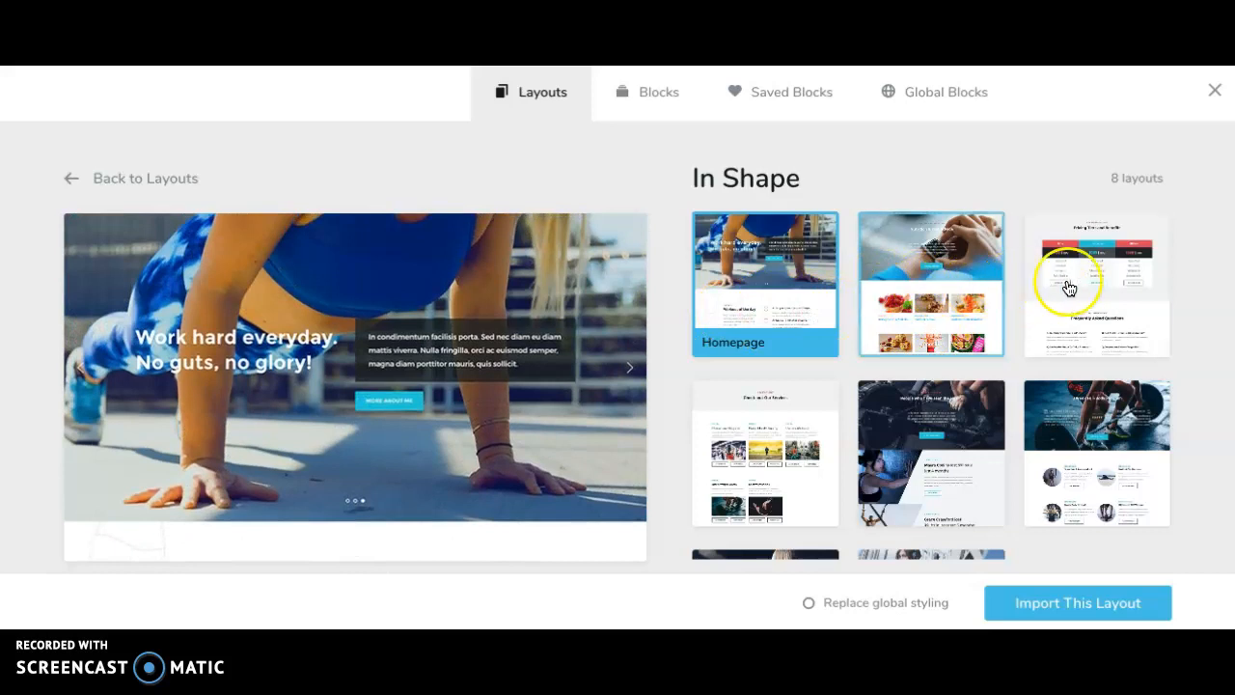
{"action": "scroll", "coordinate": [965, 371], "scroll_direction": "down", "scroll_amount": 1}
{"action": "scroll", "coordinate": [863, 545], "scroll_direction": "down", "scroll_amount": 1}
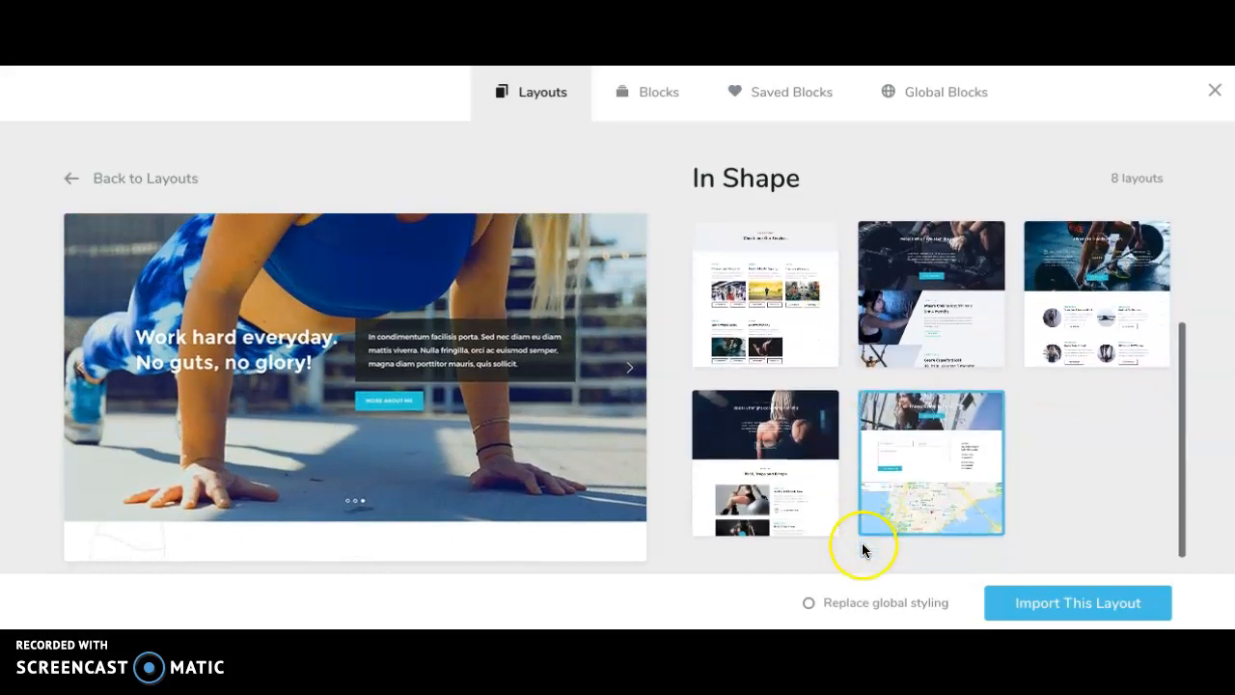
{"action": "scroll", "coordinate": [781, 454], "scroll_direction": "up", "scroll_amount": 2}
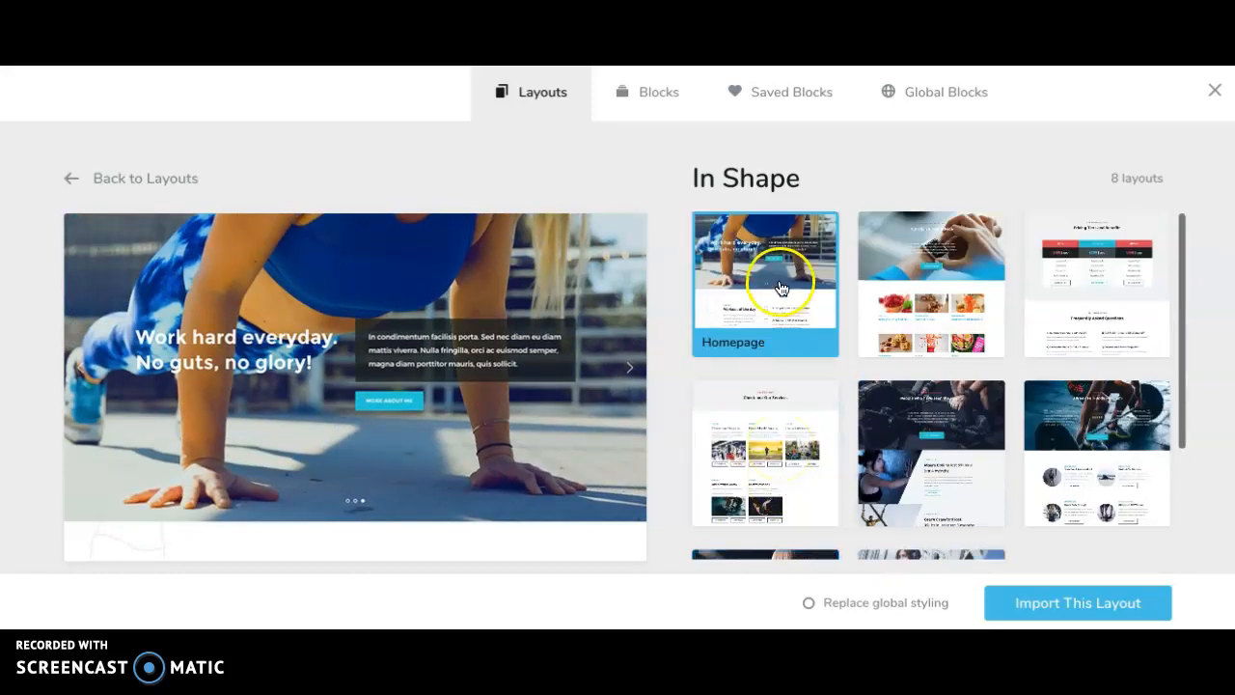
{"action": "left_click", "coordinate": [1087, 613]}
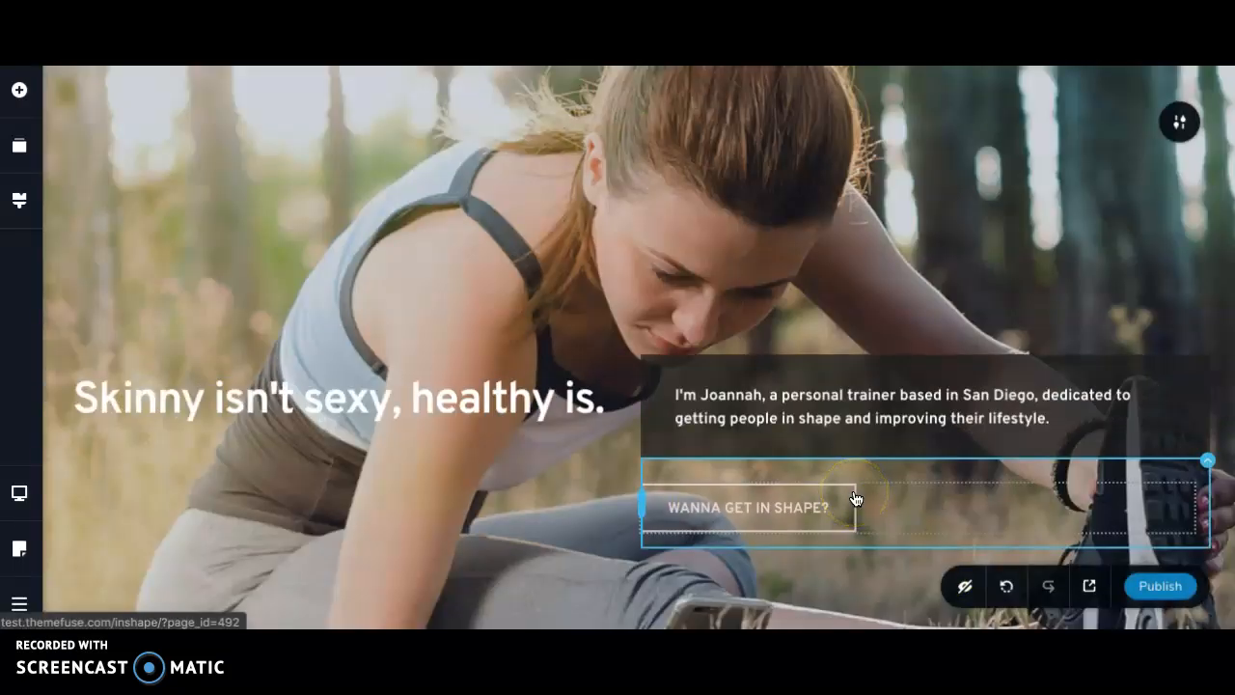
- Review the imported homepage's sections, from the hero slider through the weekly workout schedule to the end of the page
{"action": "scroll", "coordinate": [495, 320], "scroll_direction": "down", "scroll_amount": 10}
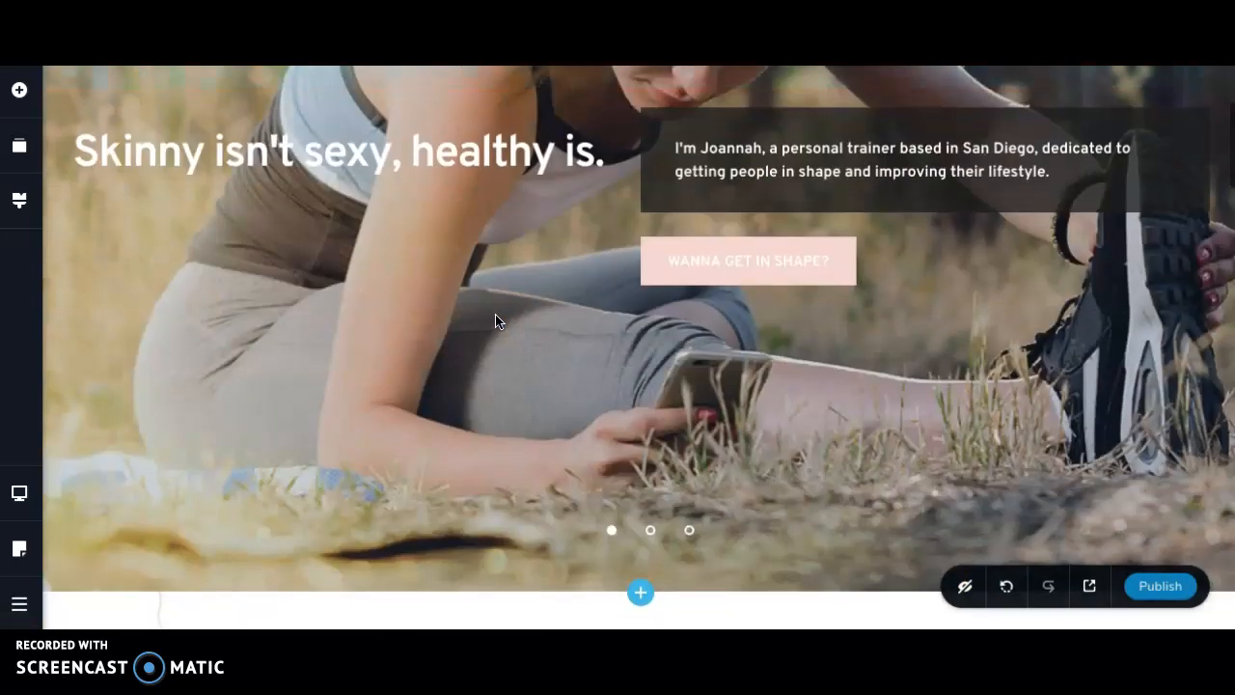
{"action": "scroll", "coordinate": [495, 320], "scroll_direction": "down", "scroll_amount": 8}
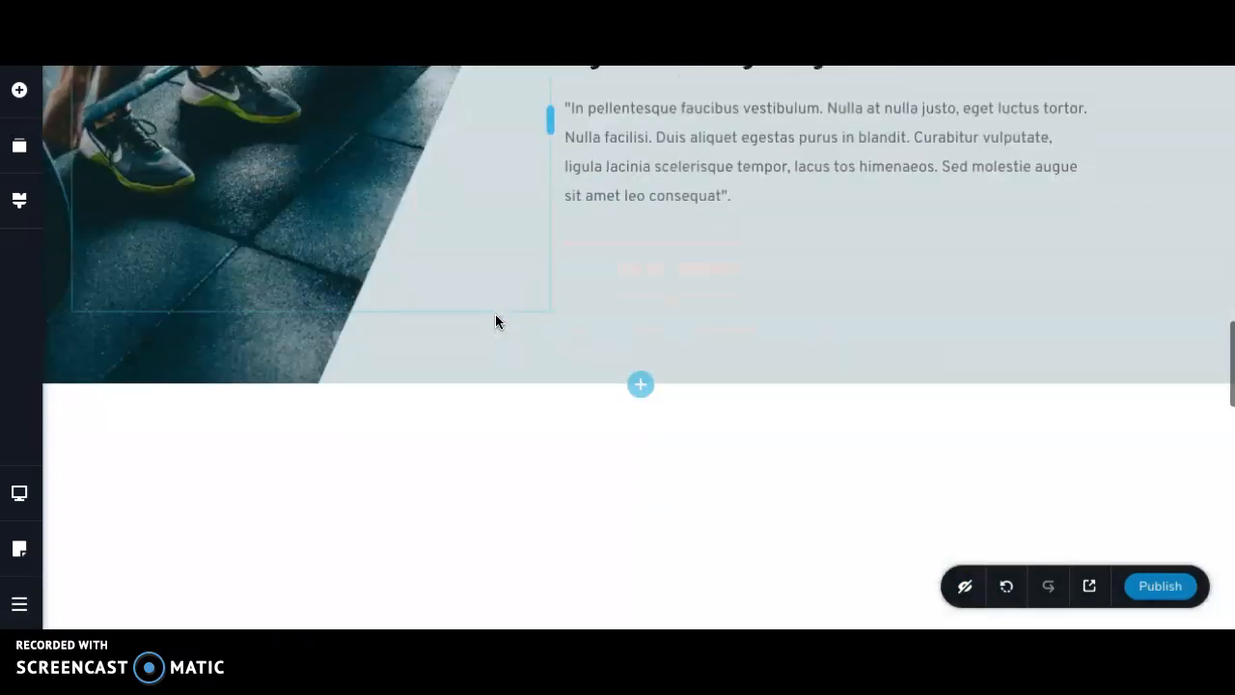
{"action": "scroll", "coordinate": [495, 321], "scroll_direction": "up", "scroll_amount": 13}
{"action": "scroll", "coordinate": [495, 320], "scroll_direction": "up", "scroll_amount": 5}
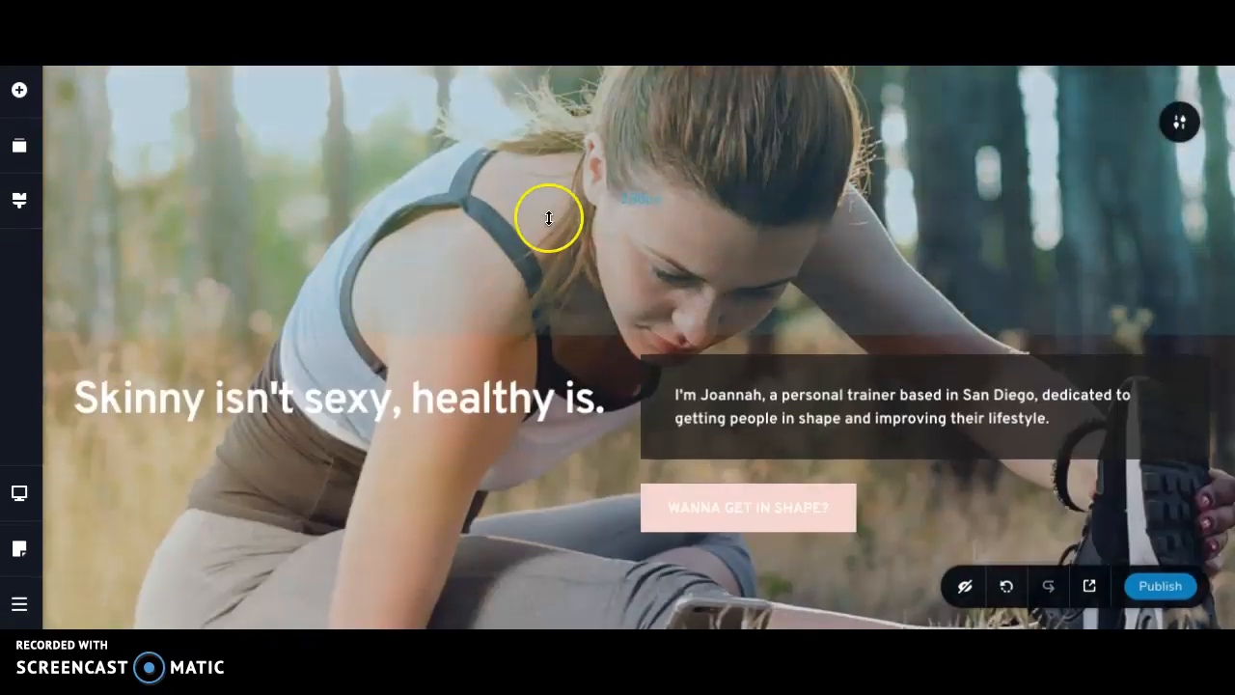
{"action": "left_click_drag", "start_coordinate": [600, 288], "coordinate": [577, 236]}
{"action": "scroll", "coordinate": [558, 350], "scroll_direction": "down", "scroll_amount": 6}
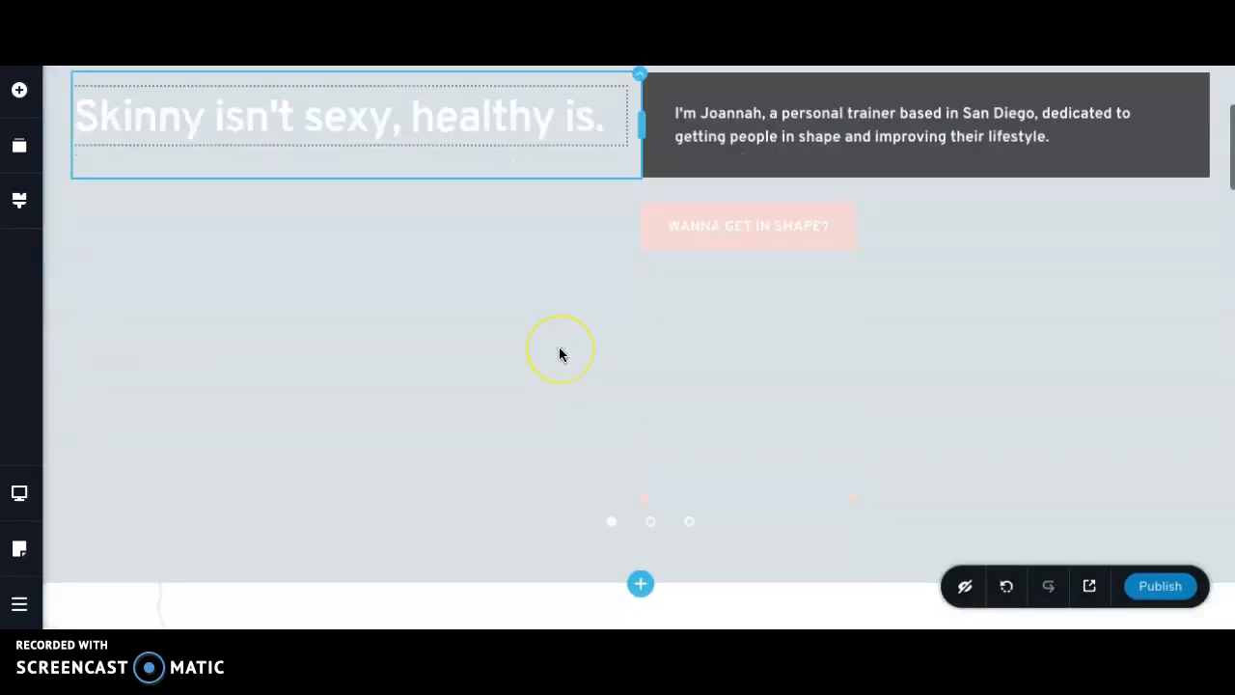
{"action": "scroll", "coordinate": [558, 355], "scroll_direction": "down", "scroll_amount": 14}
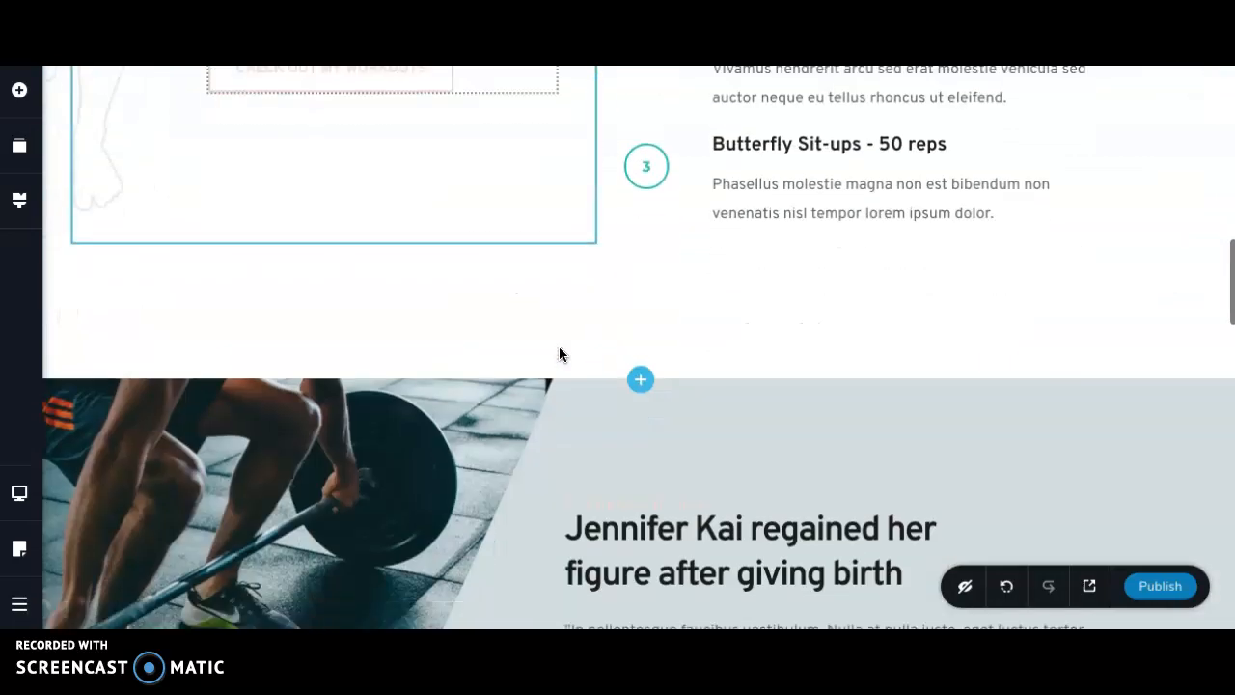
{"action": "scroll", "coordinate": [559, 354], "scroll_direction": "down", "scroll_amount": 12}
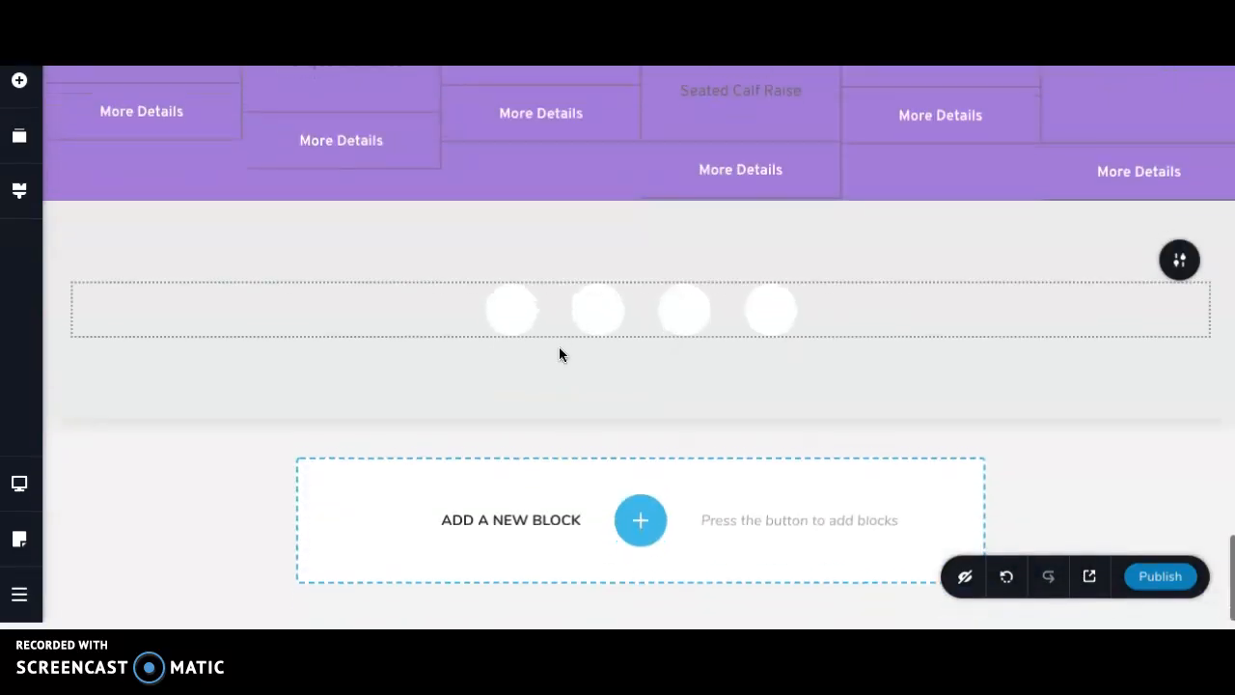
{"action": "scroll", "coordinate": [559, 354], "scroll_direction": "up", "scroll_amount": 3}
{"action": "scroll", "coordinate": [559, 350], "scroll_direction": "up", "scroll_amount": 2}
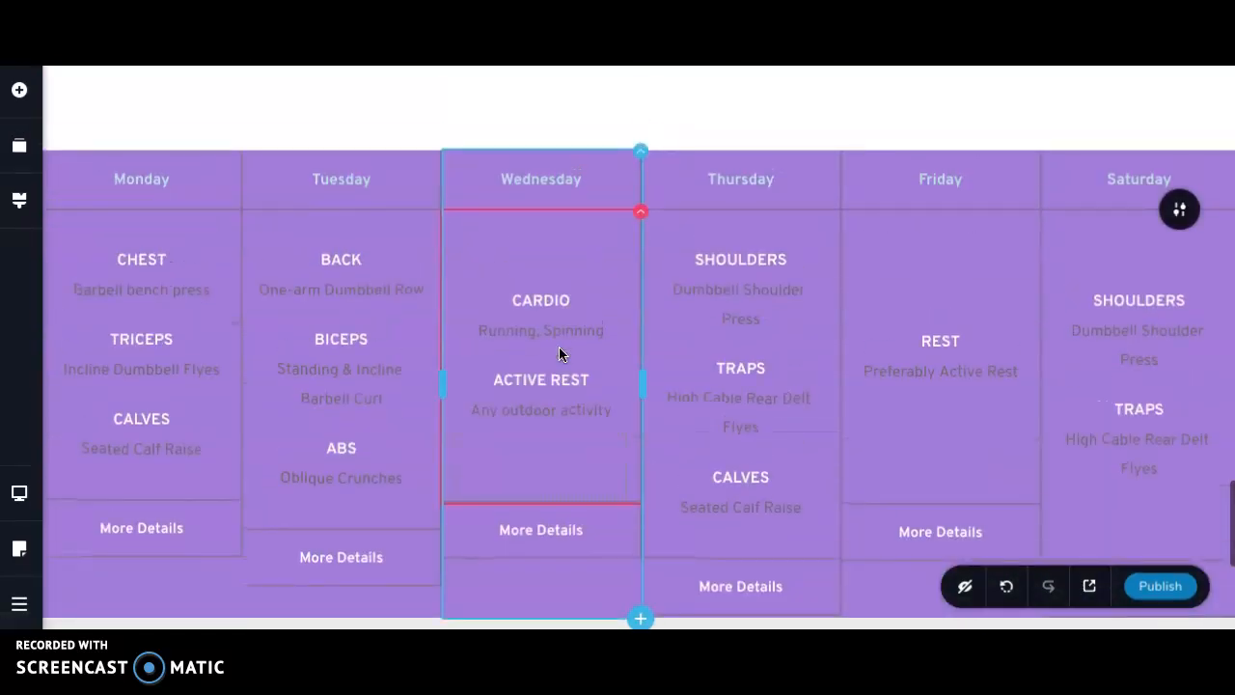
- Insert the light-style Kit #2 block with the "Time to invest wisely" text and contact form at the end of the page
{"action": "scroll", "coordinate": [560, 350], "scroll_direction": "down", "scroll_amount": 4}
{"action": "left_click", "coordinate": [641, 528]}
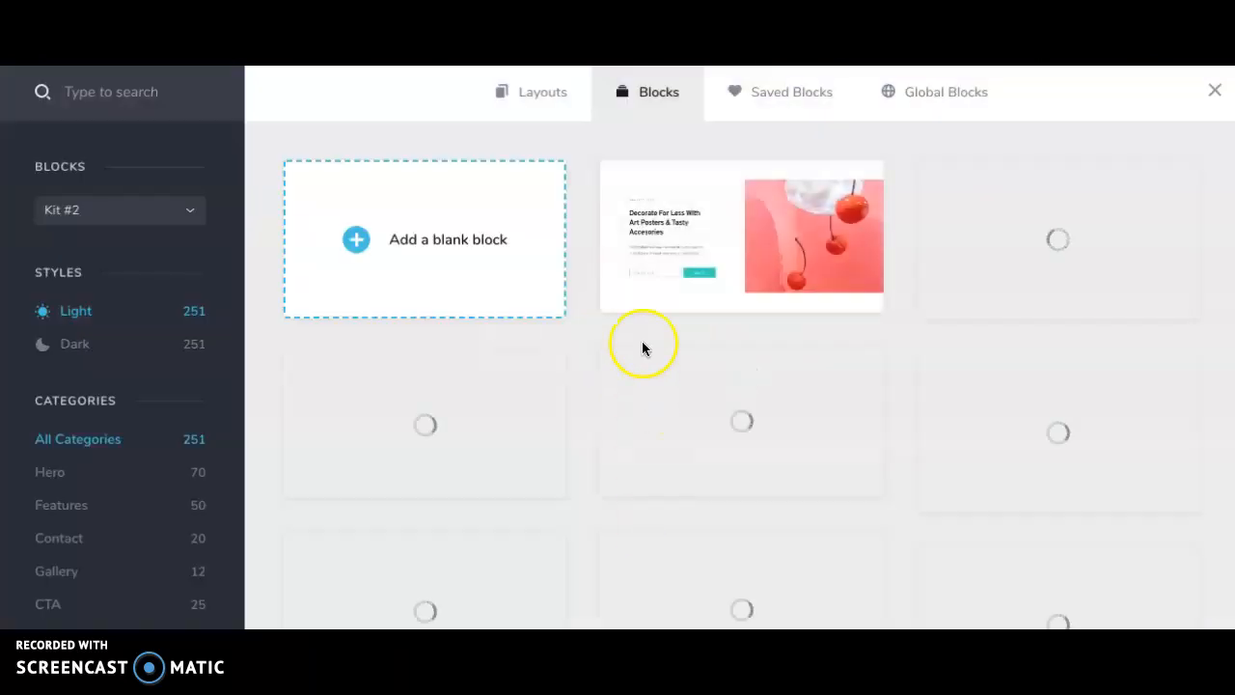
{"action": "scroll", "coordinate": [643, 334], "scroll_direction": "down", "scroll_amount": 5}
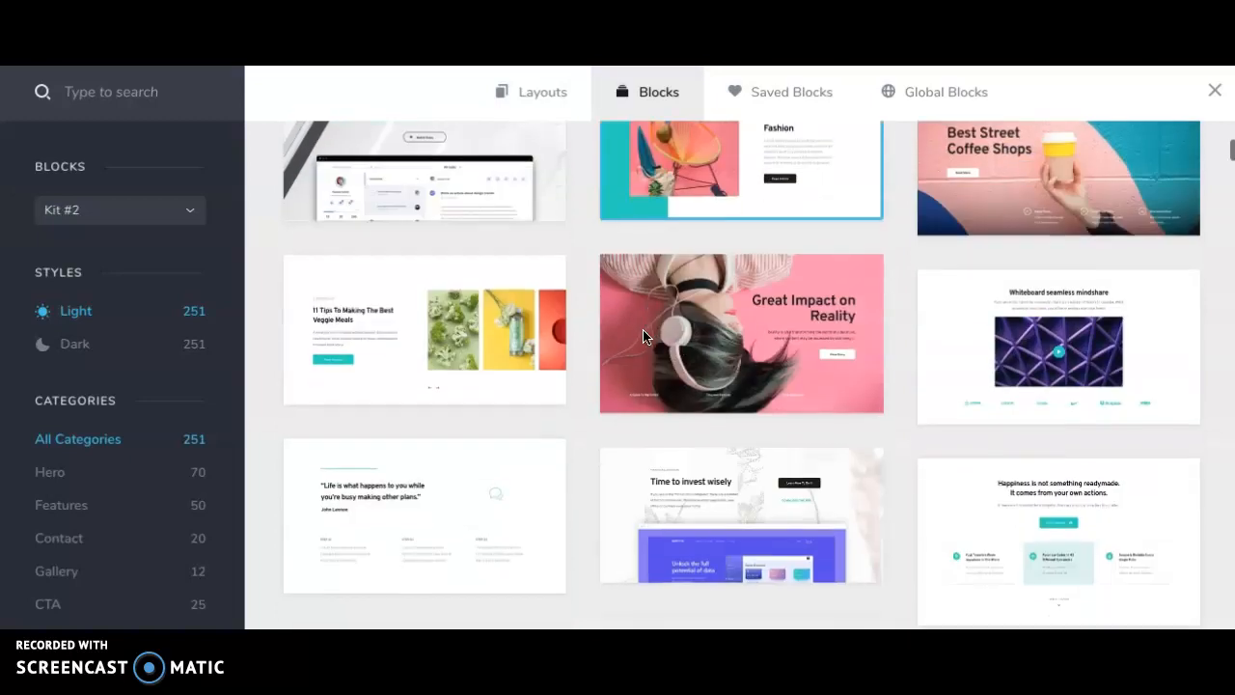
{"action": "scroll", "coordinate": [642, 333], "scroll_direction": "down", "scroll_amount": 3}
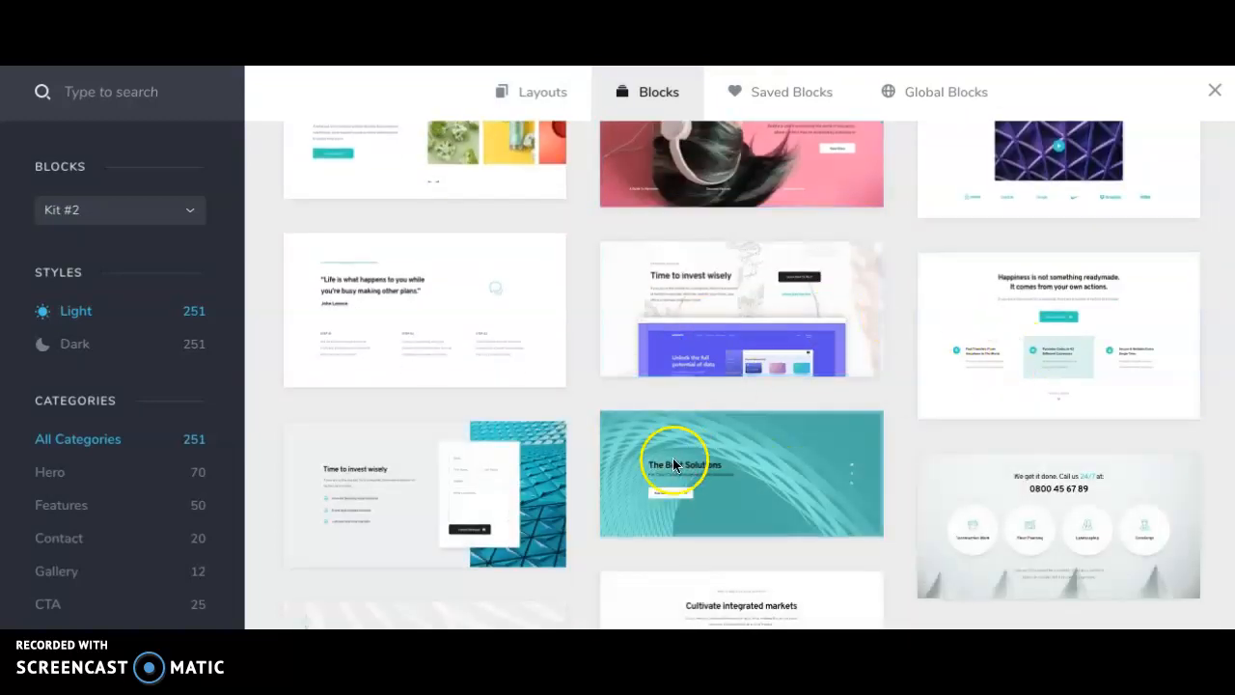
{"action": "scroll", "coordinate": [541, 439], "scroll_direction": "down", "scroll_amount": 1}
{"action": "left_click", "coordinate": [410, 417]}
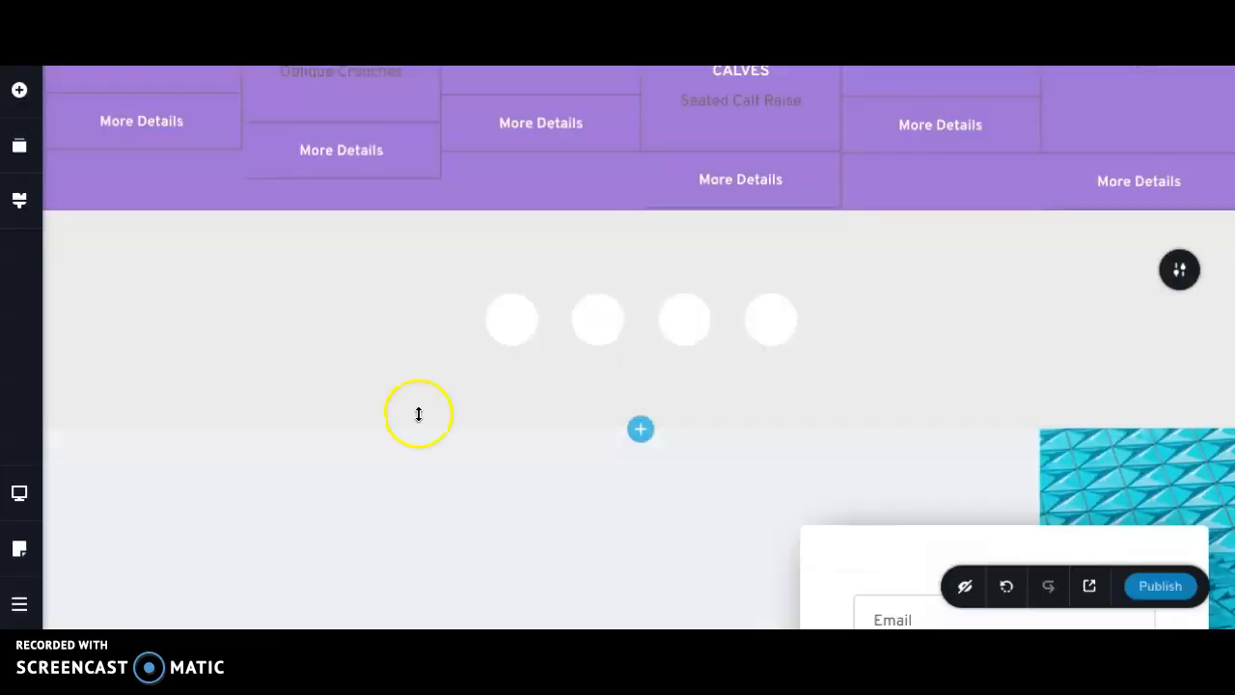
{"action": "scroll", "coordinate": [480, 422], "scroll_direction": "down", "scroll_amount": 2}
{"action": "scroll", "coordinate": [802, 390], "scroll_direction": "down", "scroll_amount": 2}
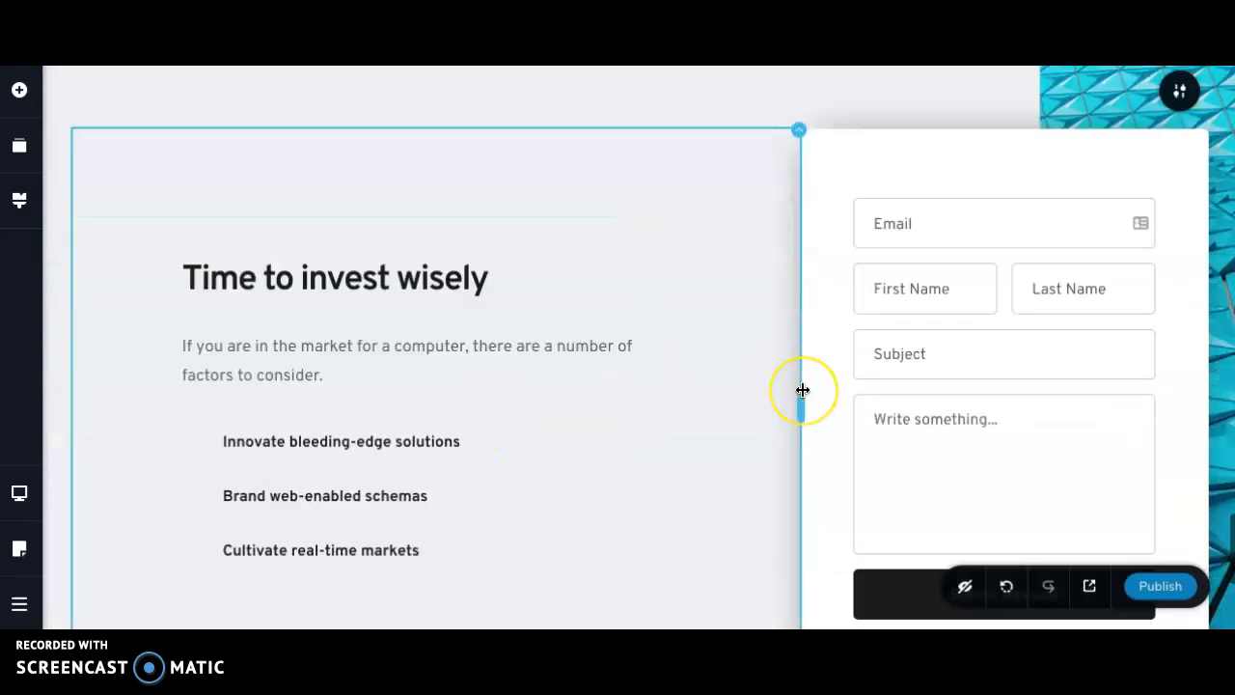
{"action": "scroll", "coordinate": [801, 390], "scroll_direction": "down", "scroll_amount": 10}
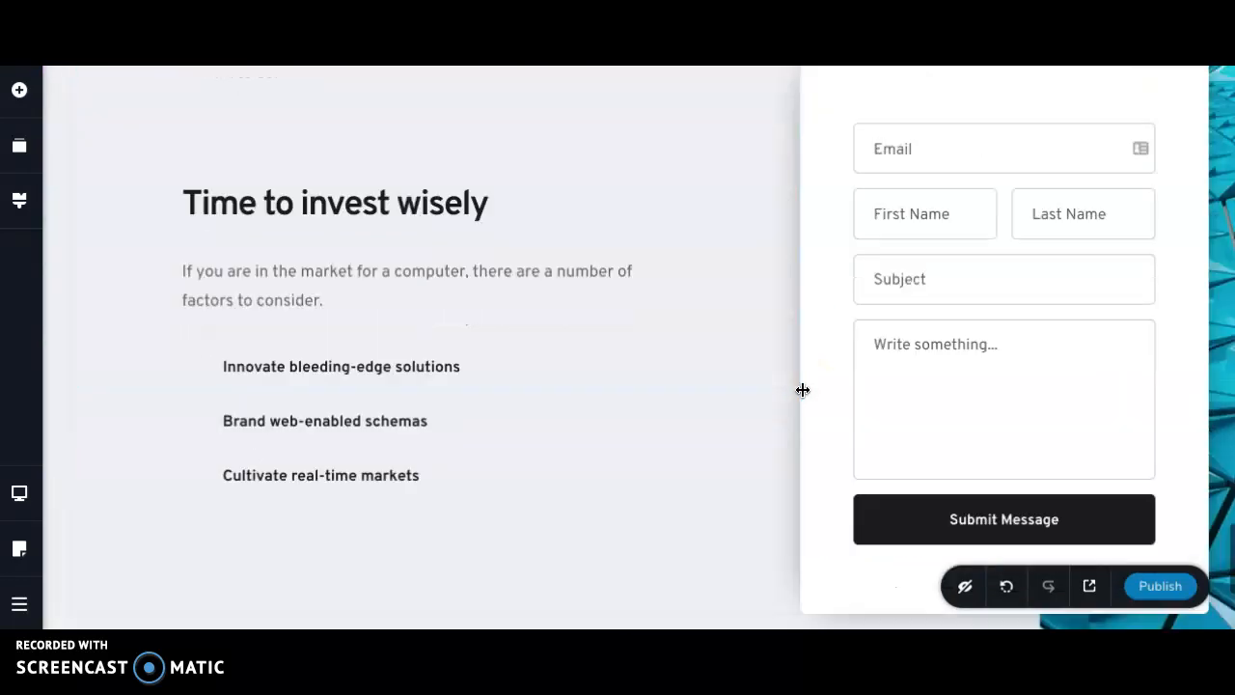
- Look through the elements that can be added to the page, from basic items through the grid, social and WordPress groups
{"action": "scroll", "coordinate": [802, 390], "scroll_direction": "up", "scroll_amount": 10}
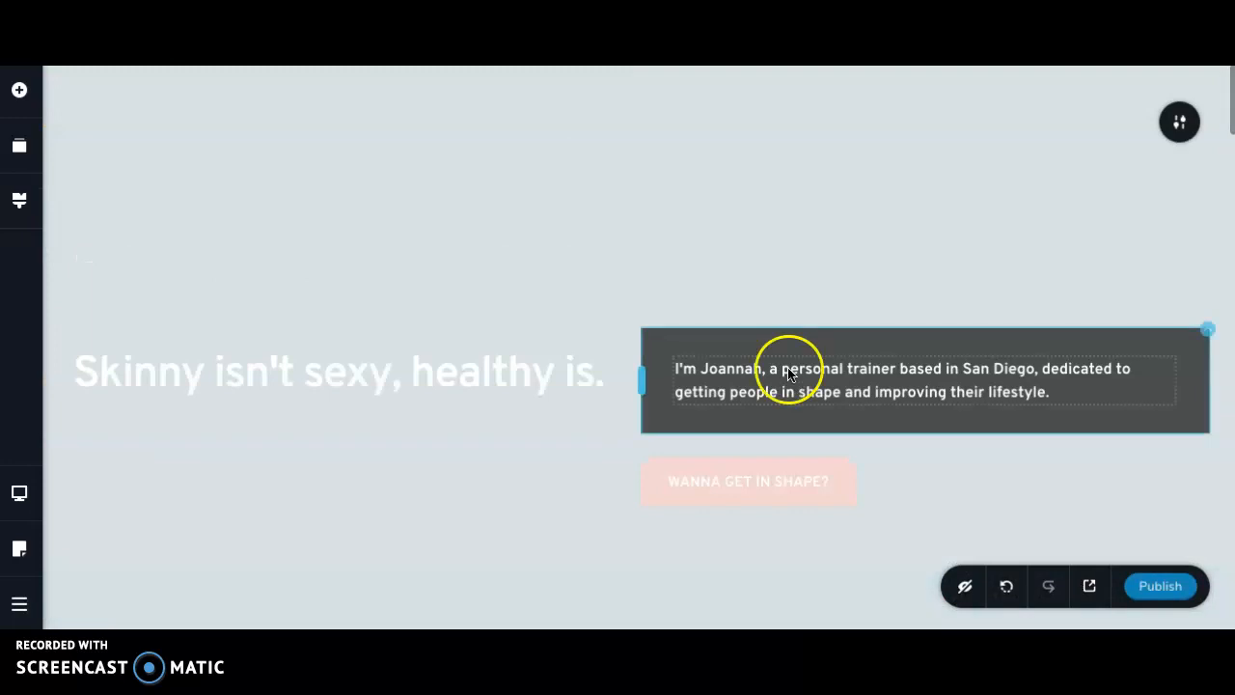
{"action": "left_click", "coordinate": [19, 94]}
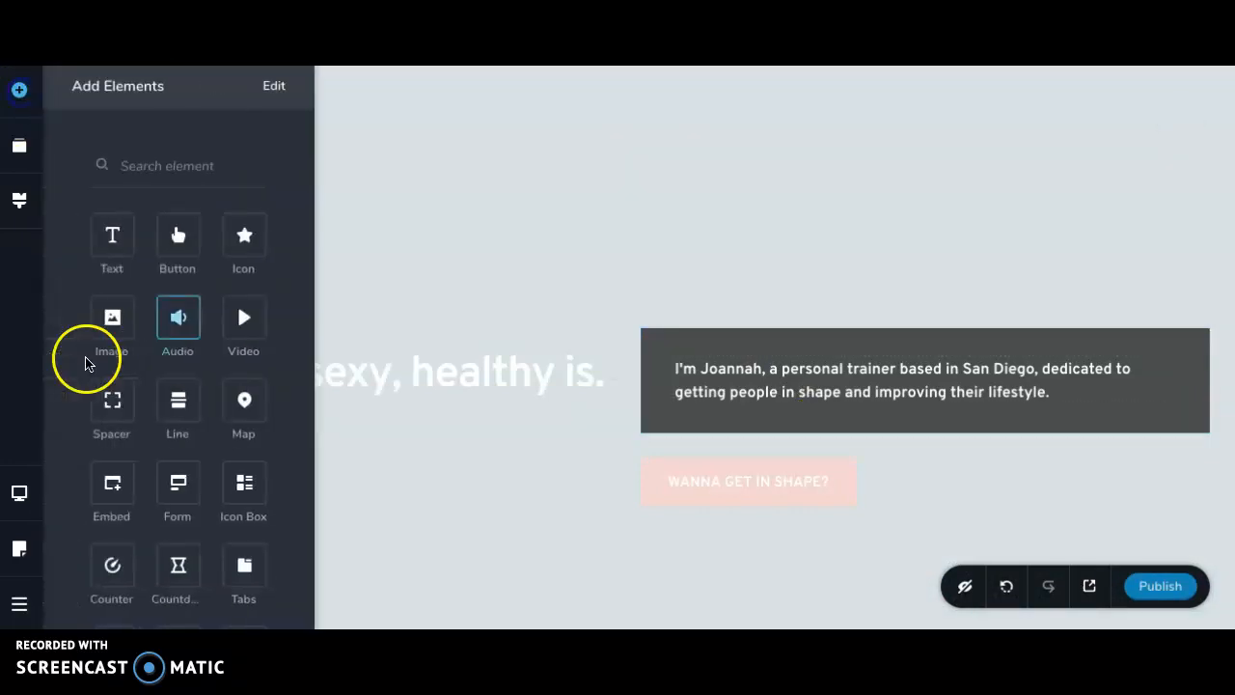
{"action": "scroll", "coordinate": [104, 451], "scroll_direction": "down", "scroll_amount": 1}
{"action": "scroll", "coordinate": [209, 456], "scroll_direction": "down", "scroll_amount": 6}
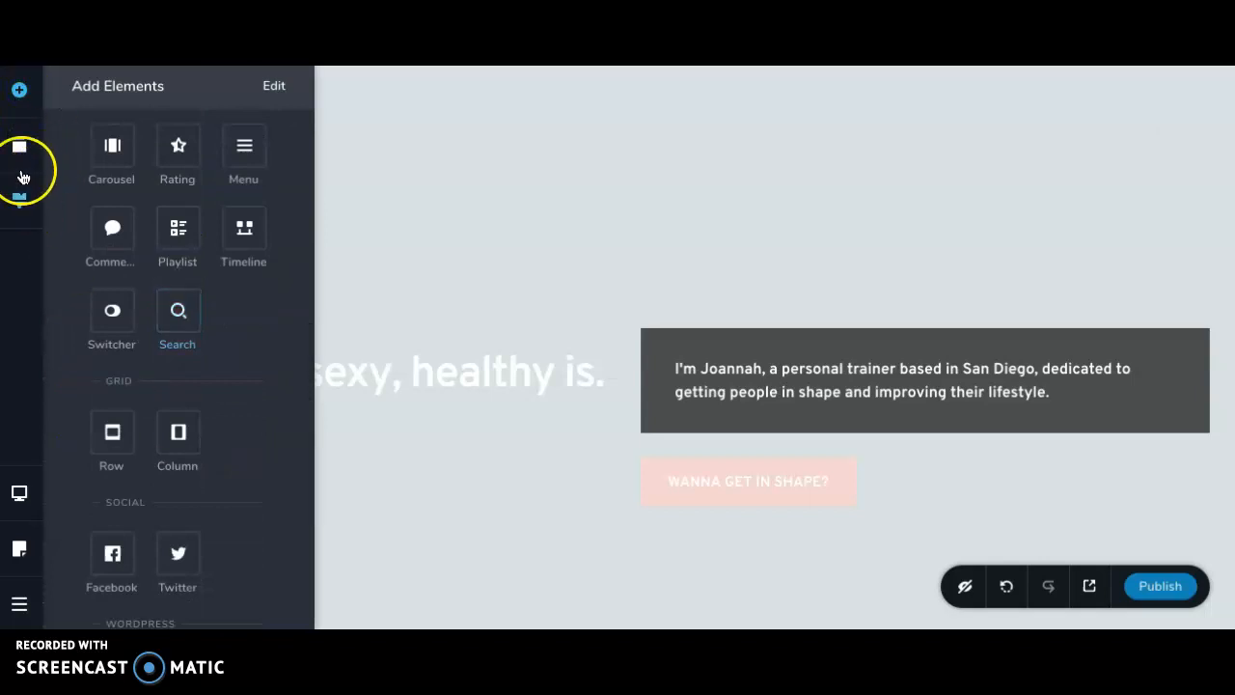
{"action": "scroll", "coordinate": [140, 450], "scroll_direction": "down", "scroll_amount": 1}
{"action": "scroll", "coordinate": [140, 450], "scroll_direction": "down", "scroll_amount": 4}
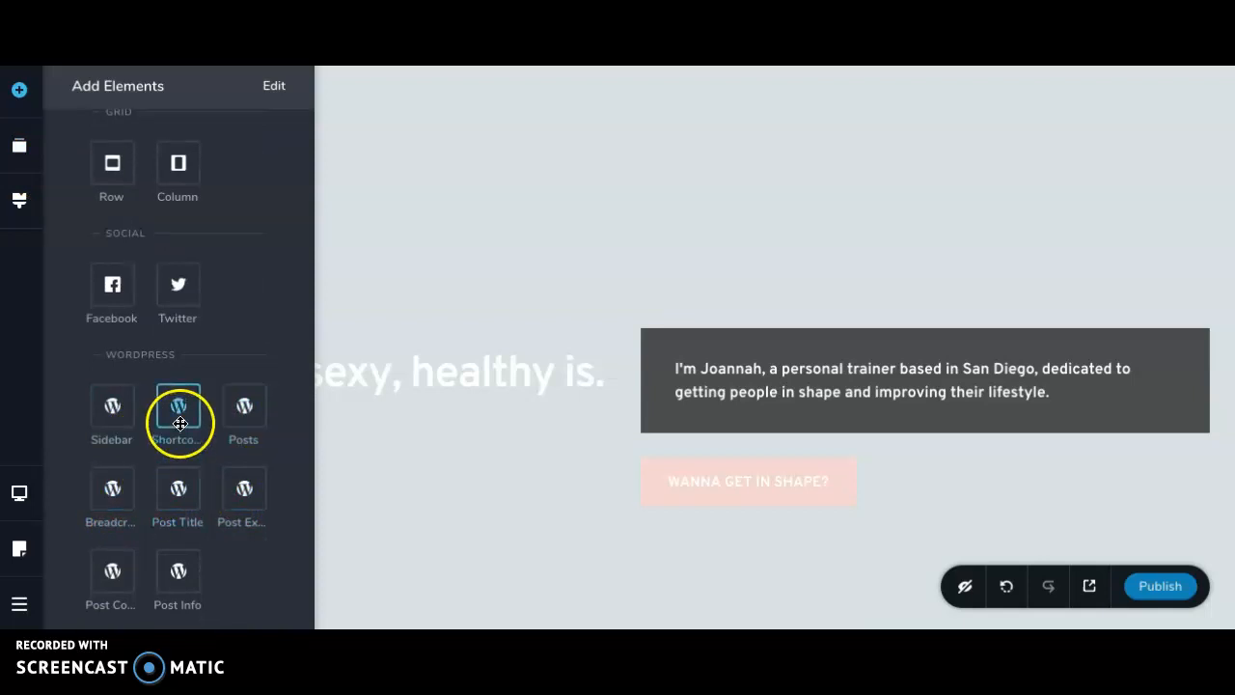
- Add a Menu element above the hero headline and reduce the empty space above it
{"action": "scroll", "coordinate": [180, 415], "scroll_direction": "up", "scroll_amount": 8}
{"action": "left_click_drag", "start_coordinate": [240, 350], "coordinate": [921, 187]}
{"action": "left_click_drag", "start_coordinate": [253, 333], "coordinate": [680, 302]}
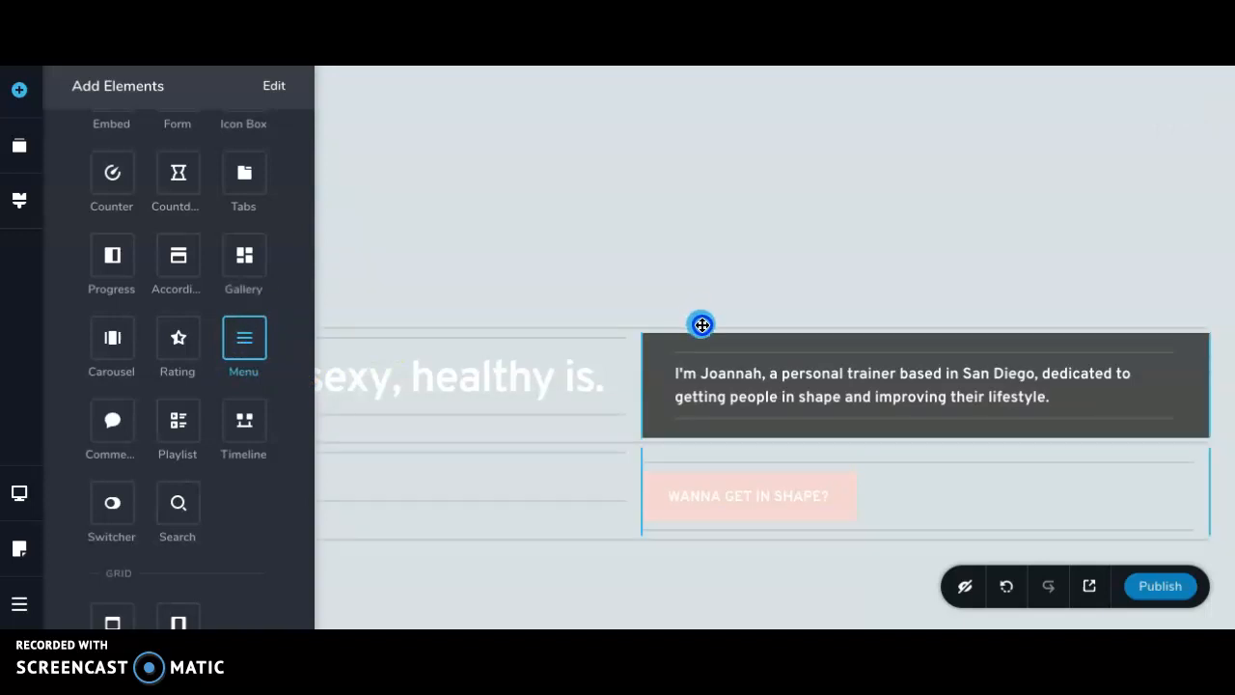
{"action": "left_click_drag", "start_coordinate": [248, 335], "coordinate": [706, 331]}
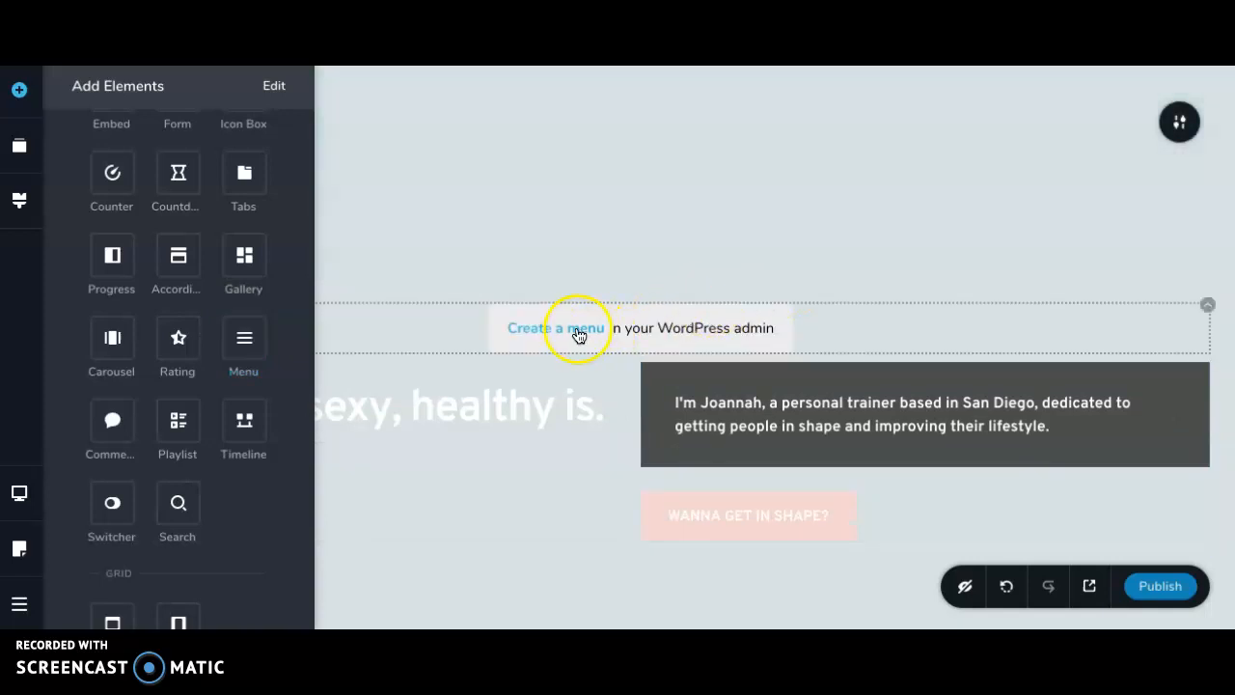
{"action": "left_click_drag", "start_coordinate": [656, 254], "coordinate": [645, 66]}
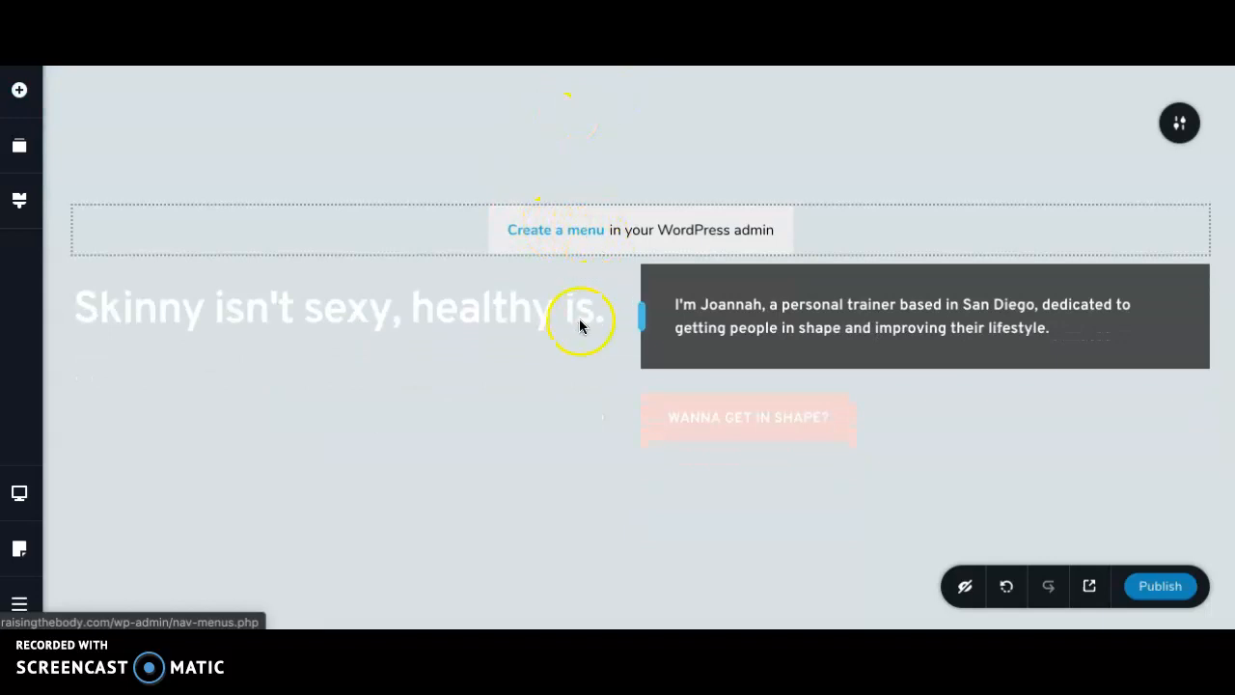
{"action": "scroll", "coordinate": [524, 514], "scroll_direction": "down", "scroll_amount": 2}
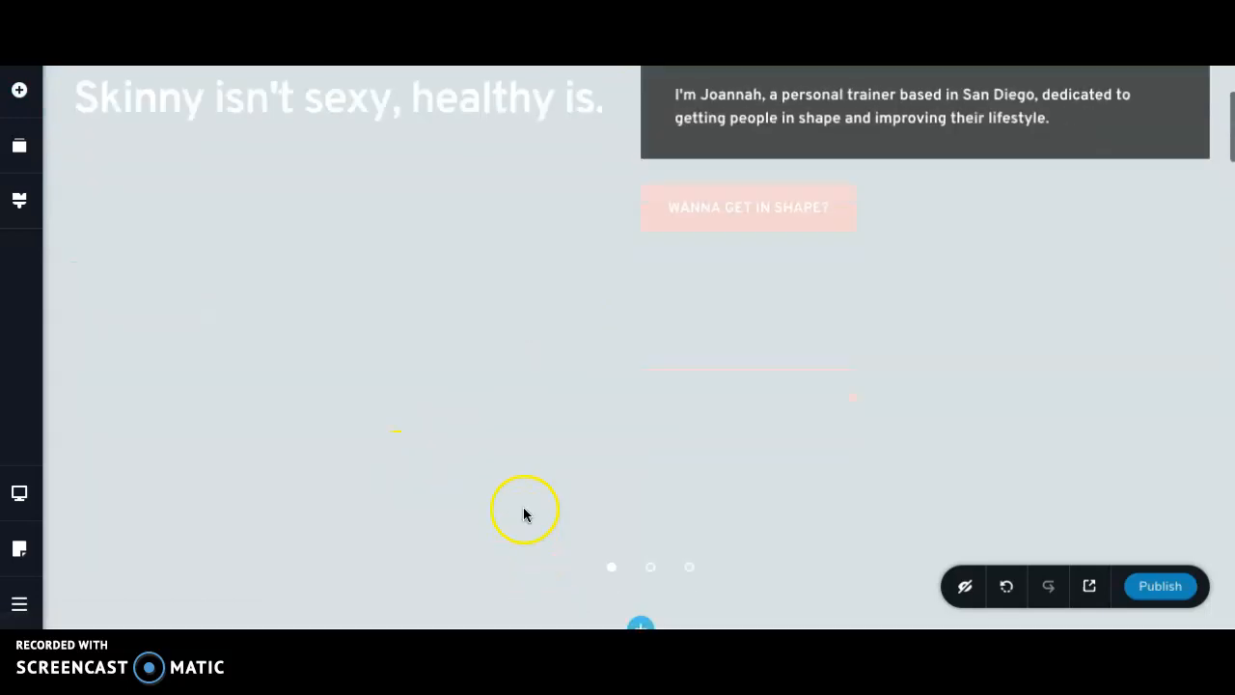
{"action": "scroll", "coordinate": [519, 351], "scroll_direction": "up", "scroll_amount": 2}
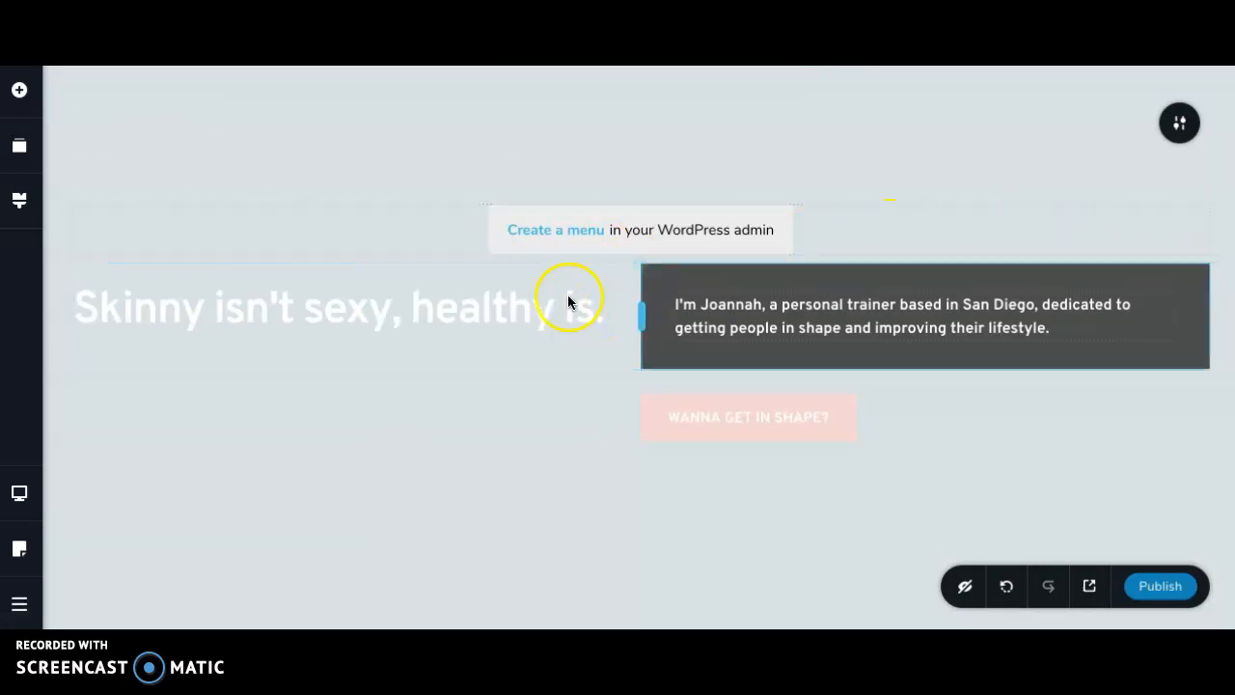
- Turn off the slider option of the hero block
{"action": "left_click", "coordinate": [641, 265]}
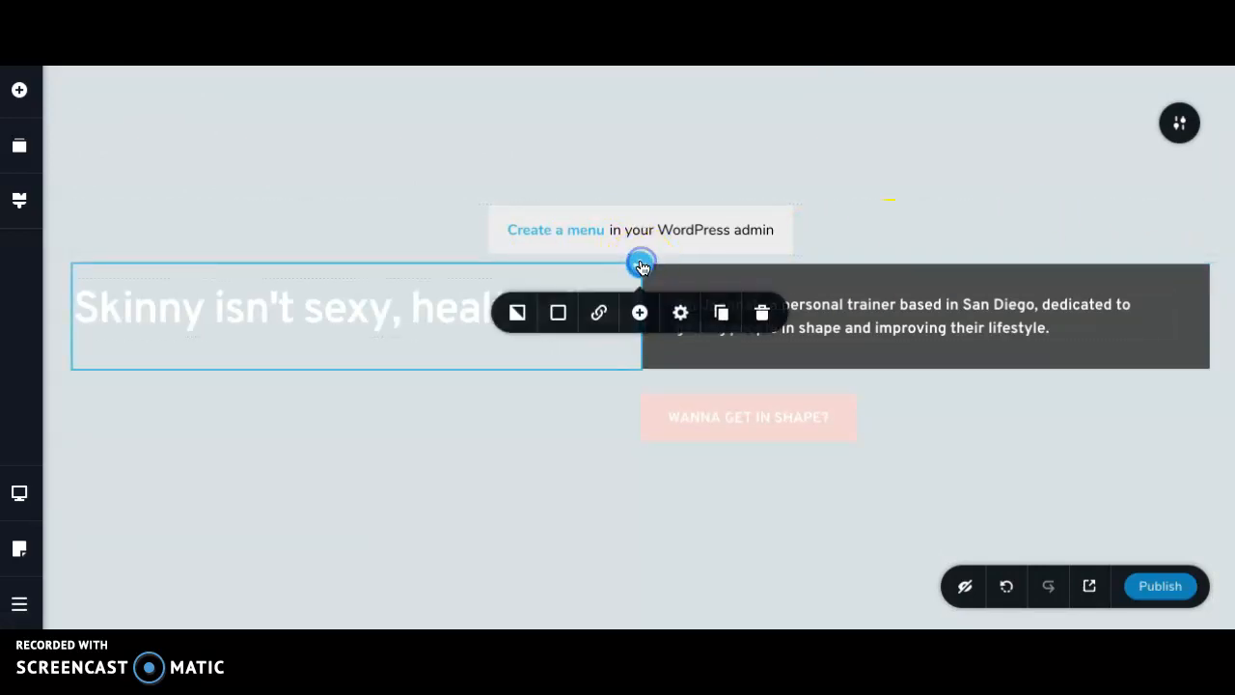
{"action": "left_click", "coordinate": [945, 236]}
{"action": "left_click", "coordinate": [1180, 130]}
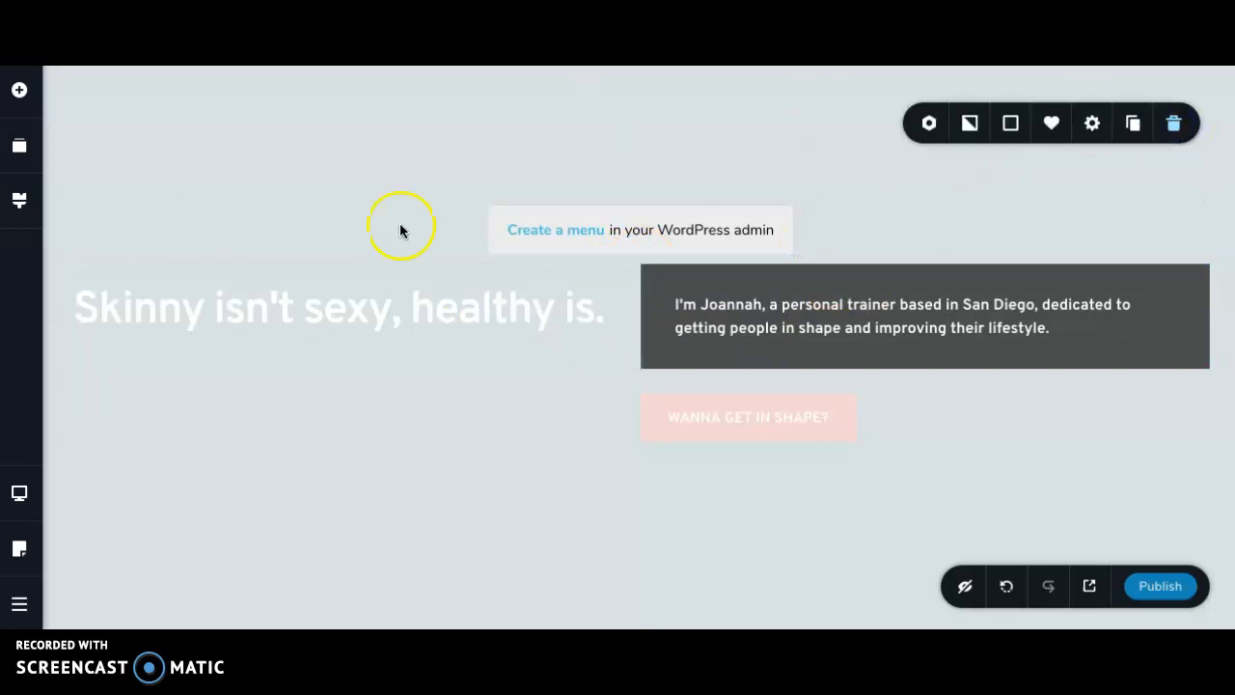
{"action": "left_click", "coordinate": [931, 124]}
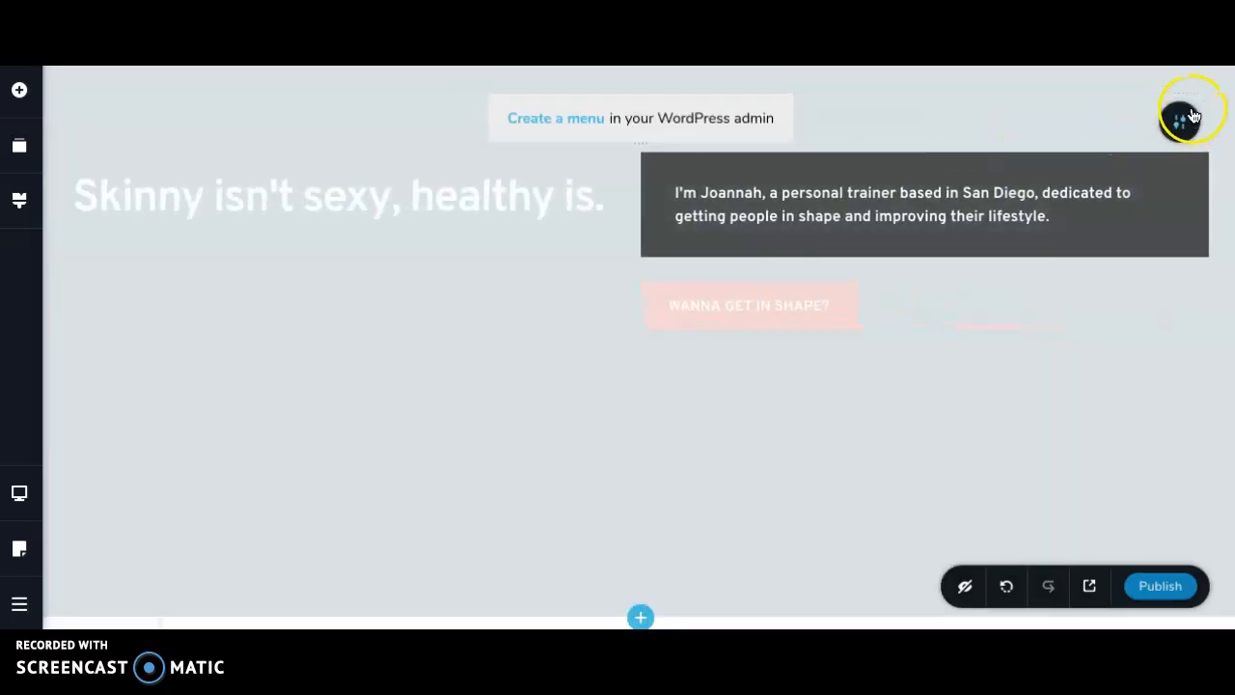
- Replace the hero block's background image with d03-background-building-block-1.jpg from the media library
{"action": "left_click", "coordinate": [1180, 120]}
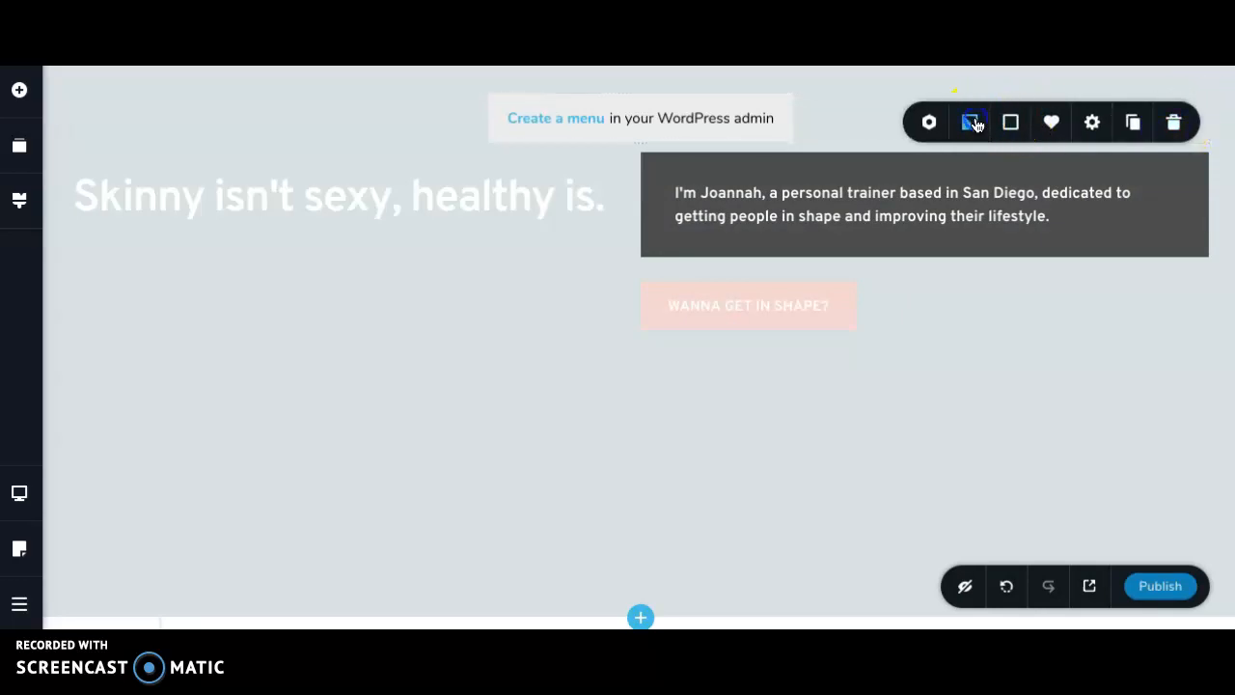
{"action": "left_click", "coordinate": [973, 122]}
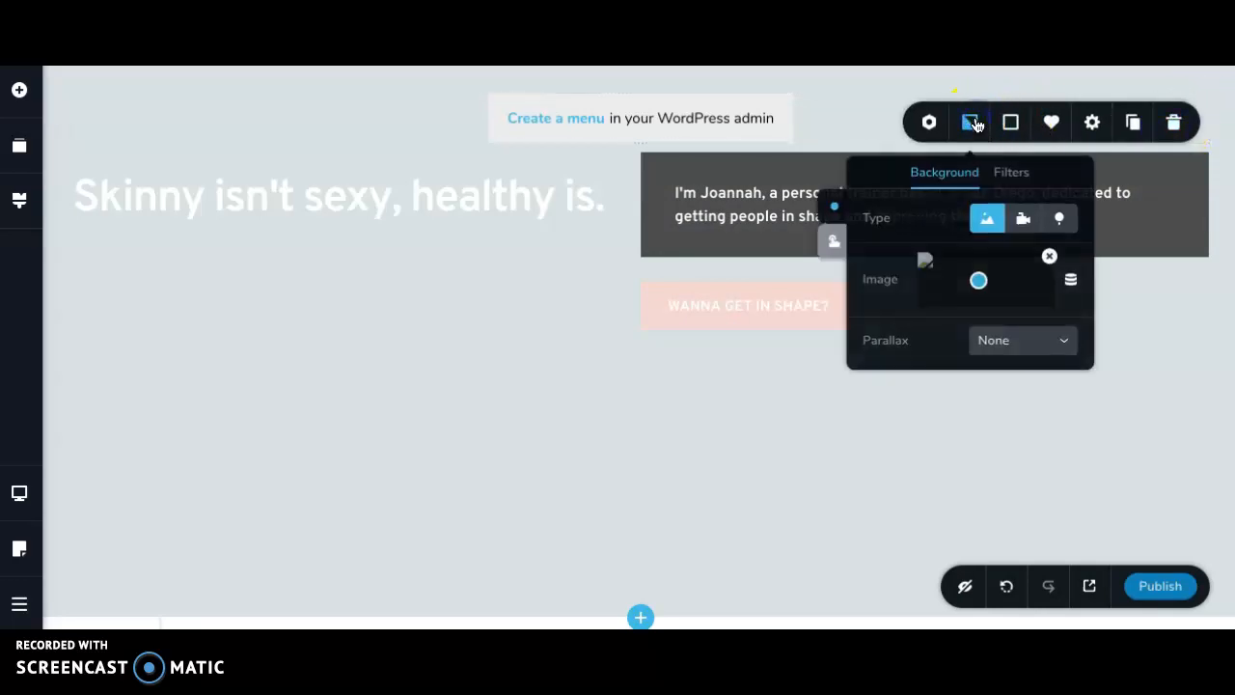
{"action": "left_click", "coordinate": [1049, 259]}
{"action": "left_click", "coordinate": [275, 159]}
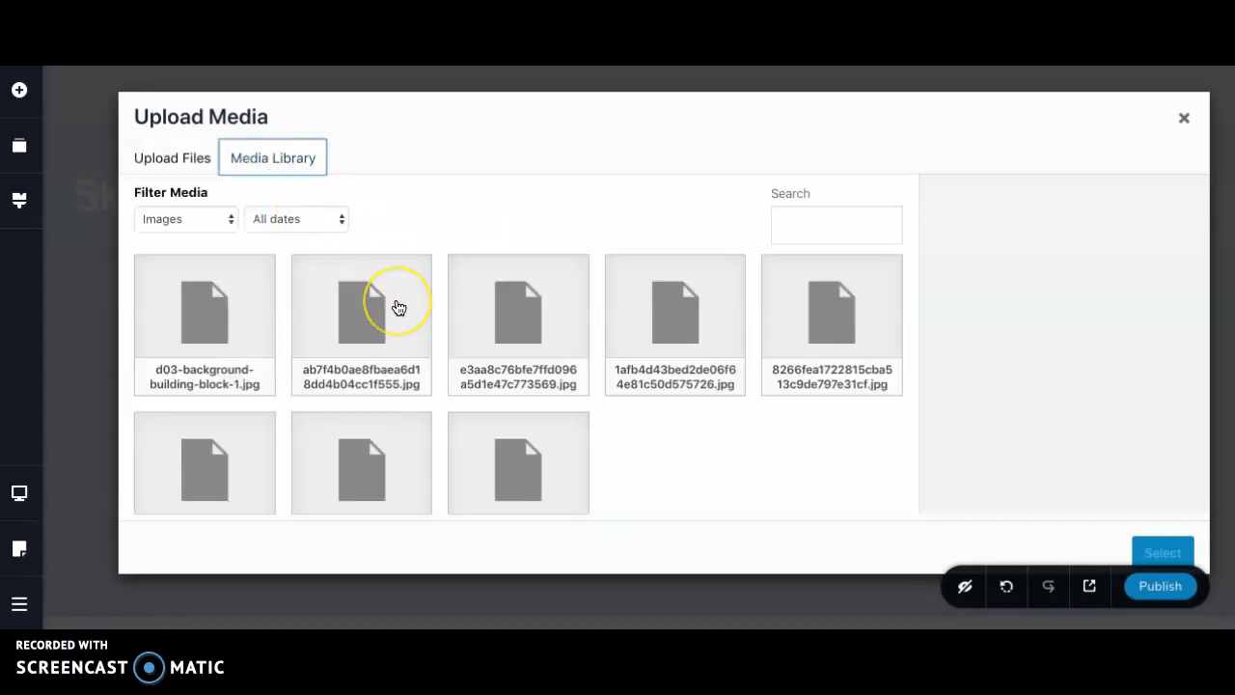
{"action": "scroll", "coordinate": [393, 350], "scroll_direction": "down", "scroll_amount": 2}
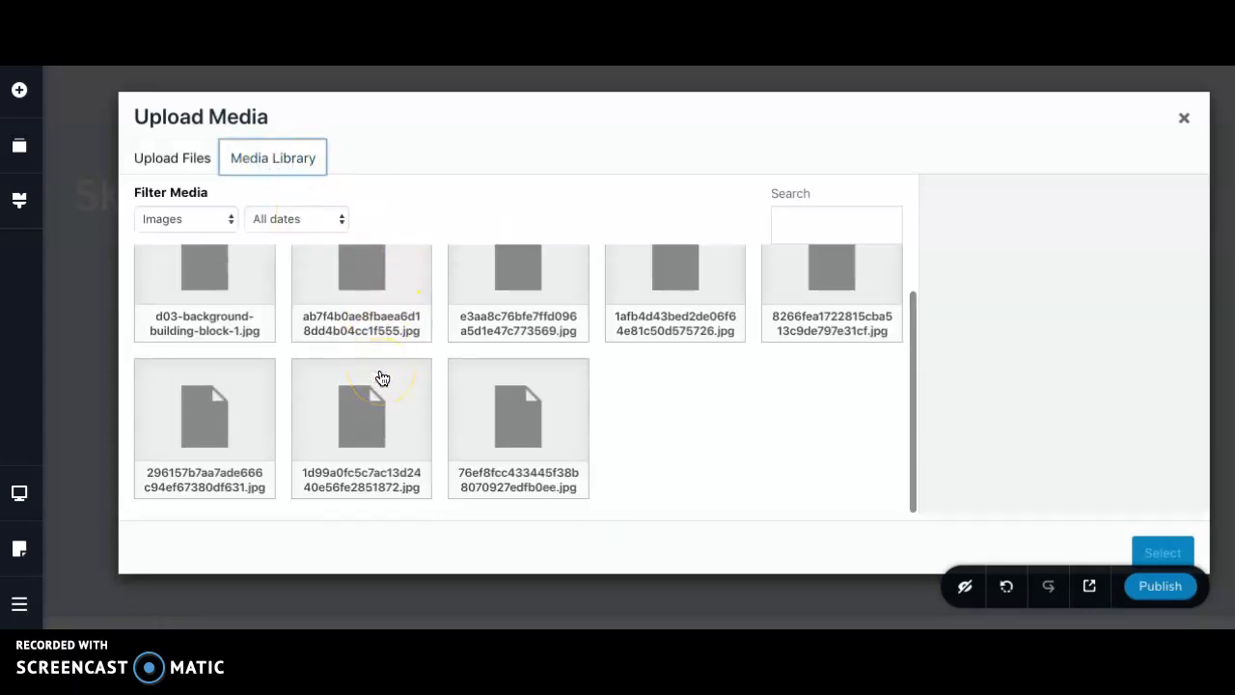
{"action": "scroll", "coordinate": [380, 374], "scroll_direction": "up", "scroll_amount": 2}
{"action": "left_click", "coordinate": [193, 316]}
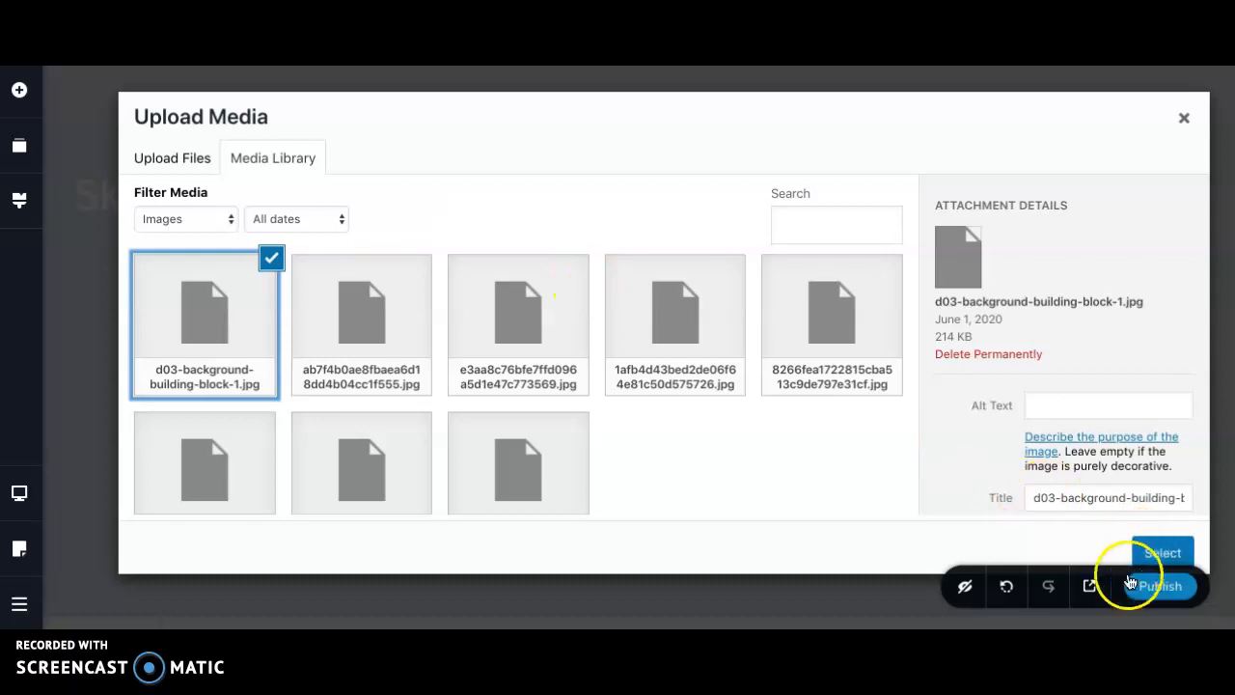
{"action": "left_click", "coordinate": [1161, 553]}
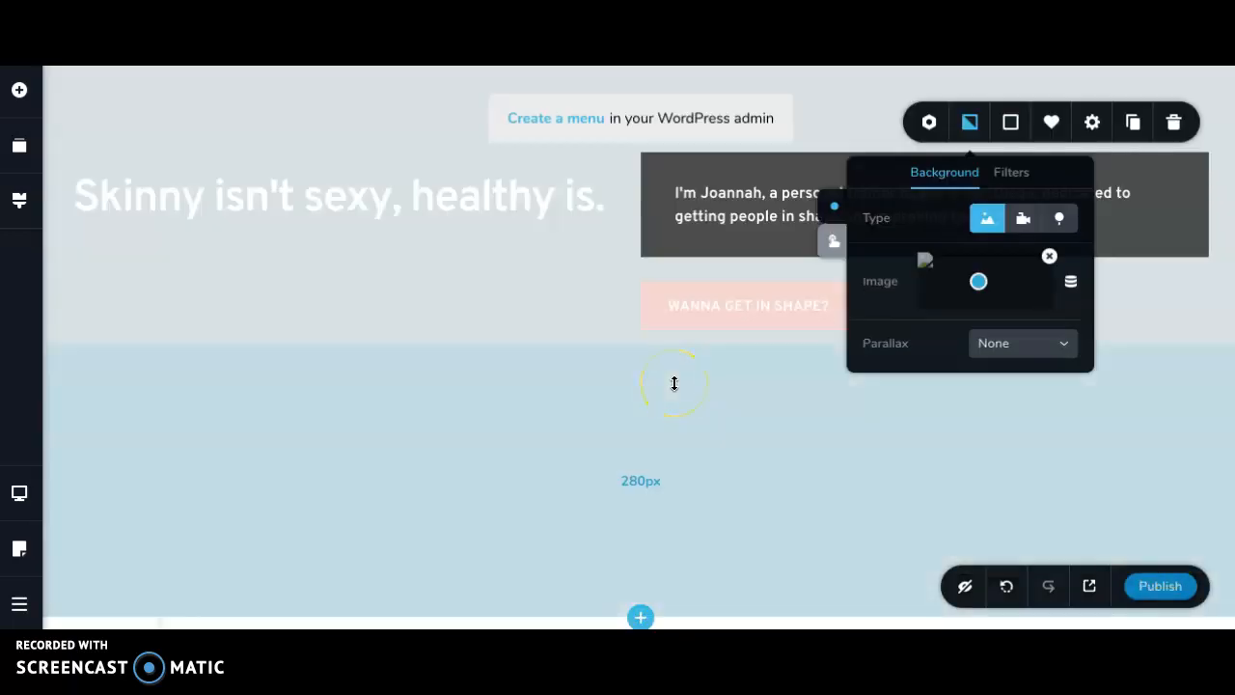
{"action": "left_click", "coordinate": [579, 284]}
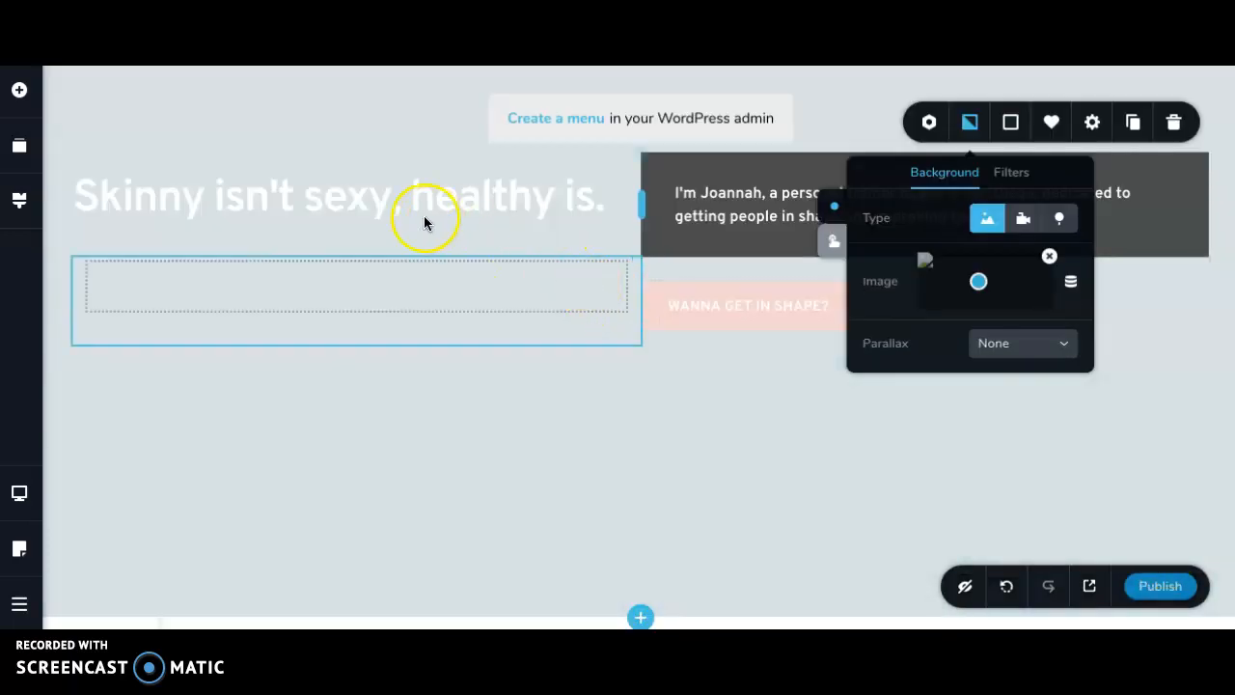
- Try a video background and a map background on the hero block, and return it to the image type
{"action": "scroll", "coordinate": [467, 311], "scroll_direction": "down", "scroll_amount": 2}
{"action": "scroll", "coordinate": [467, 310], "scroll_direction": "up", "scroll_amount": 2}
{"action": "scroll", "coordinate": [467, 311], "scroll_direction": "down", "scroll_amount": 3}
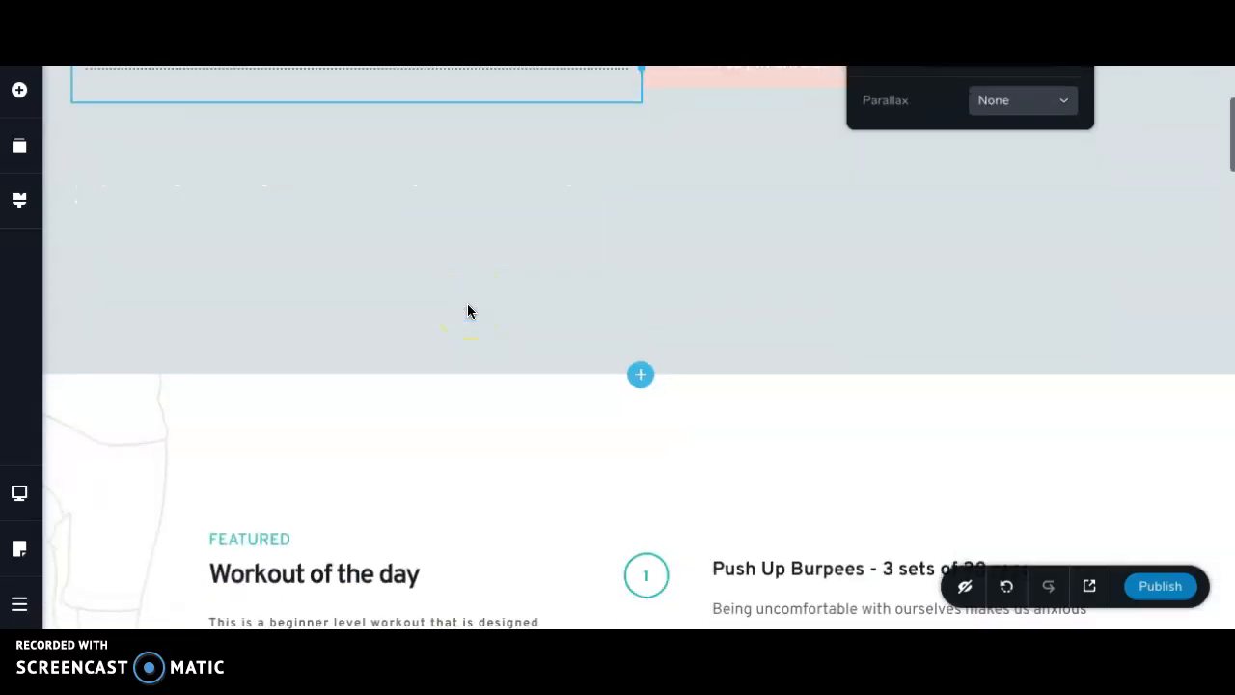
{"action": "scroll", "coordinate": [467, 311], "scroll_direction": "up", "scroll_amount": 3}
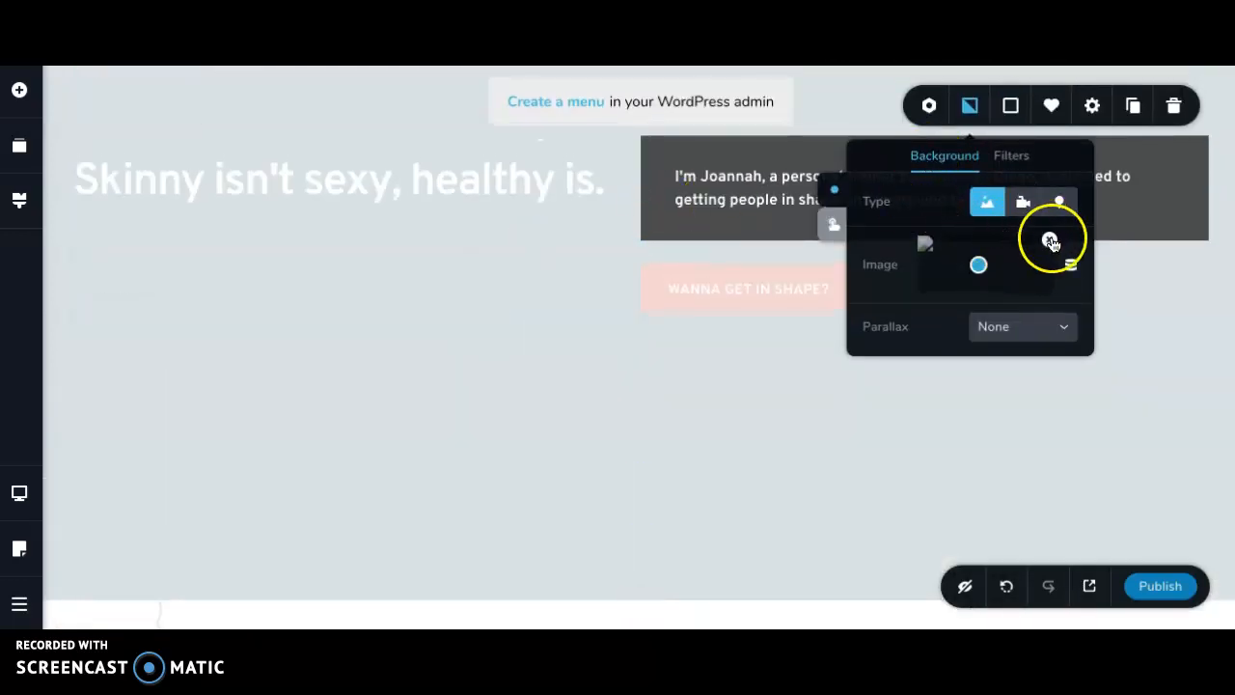
{"action": "left_click", "coordinate": [1023, 204]}
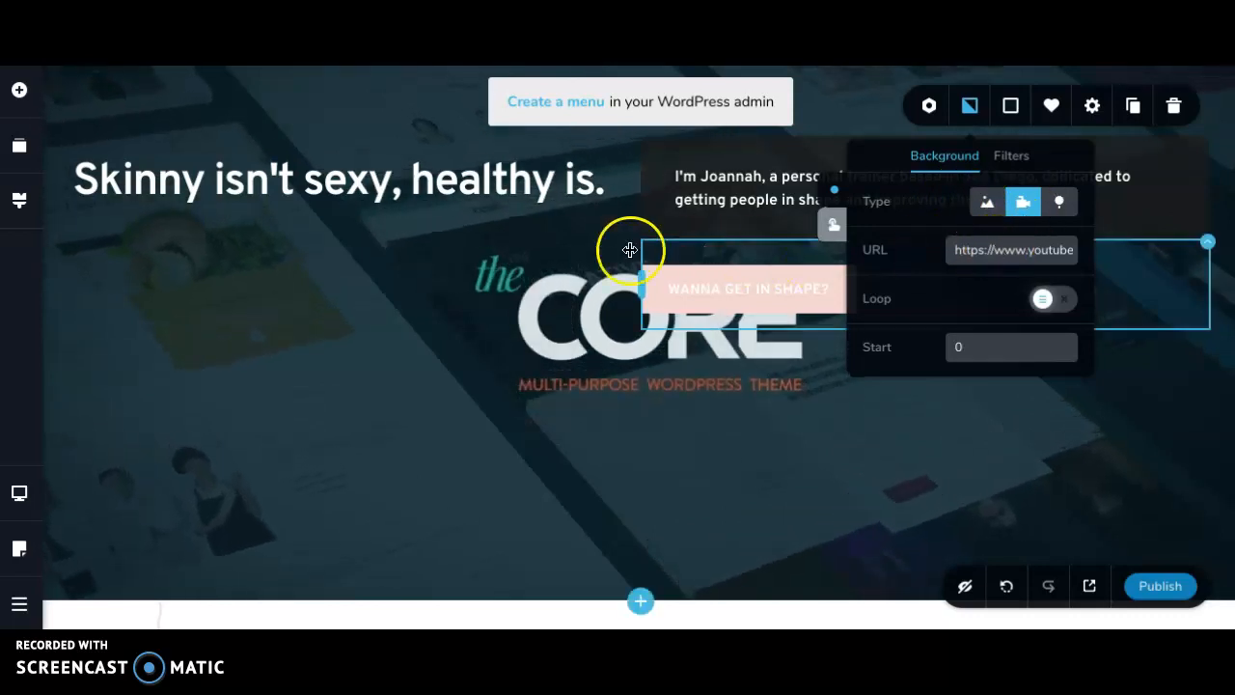
{"action": "scroll", "coordinate": [581, 262], "scroll_direction": "up", "scroll_amount": 1}
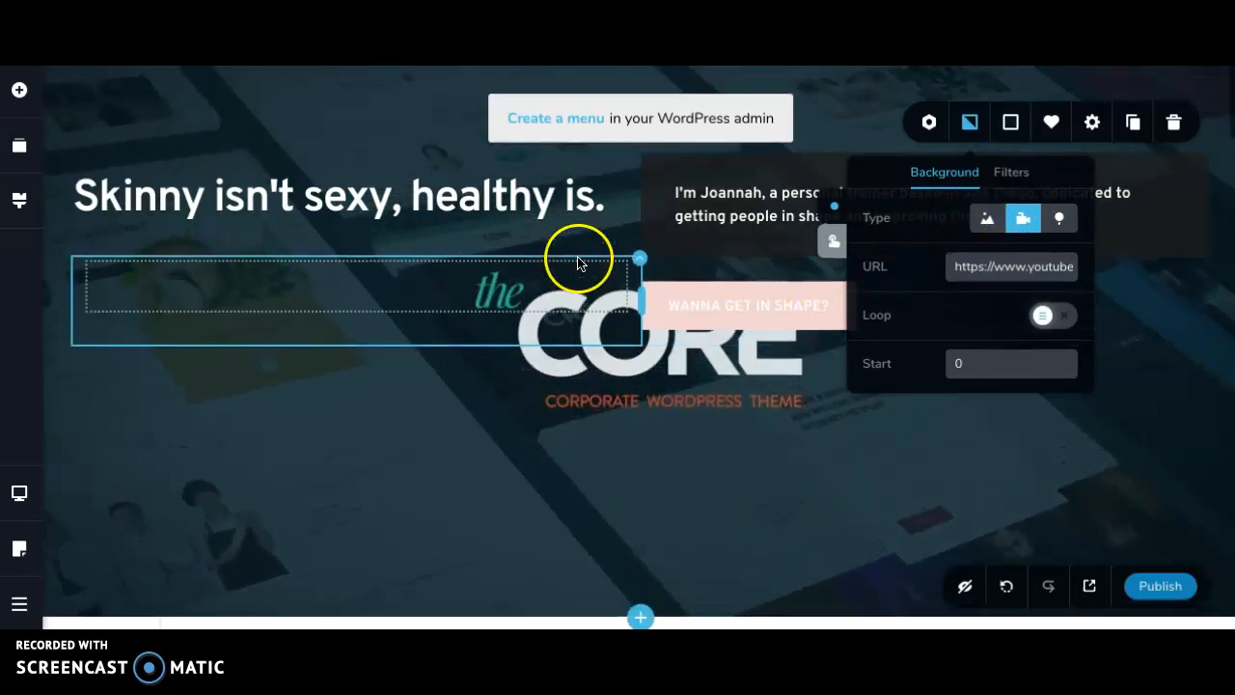
{"action": "left_click", "coordinate": [1061, 225]}
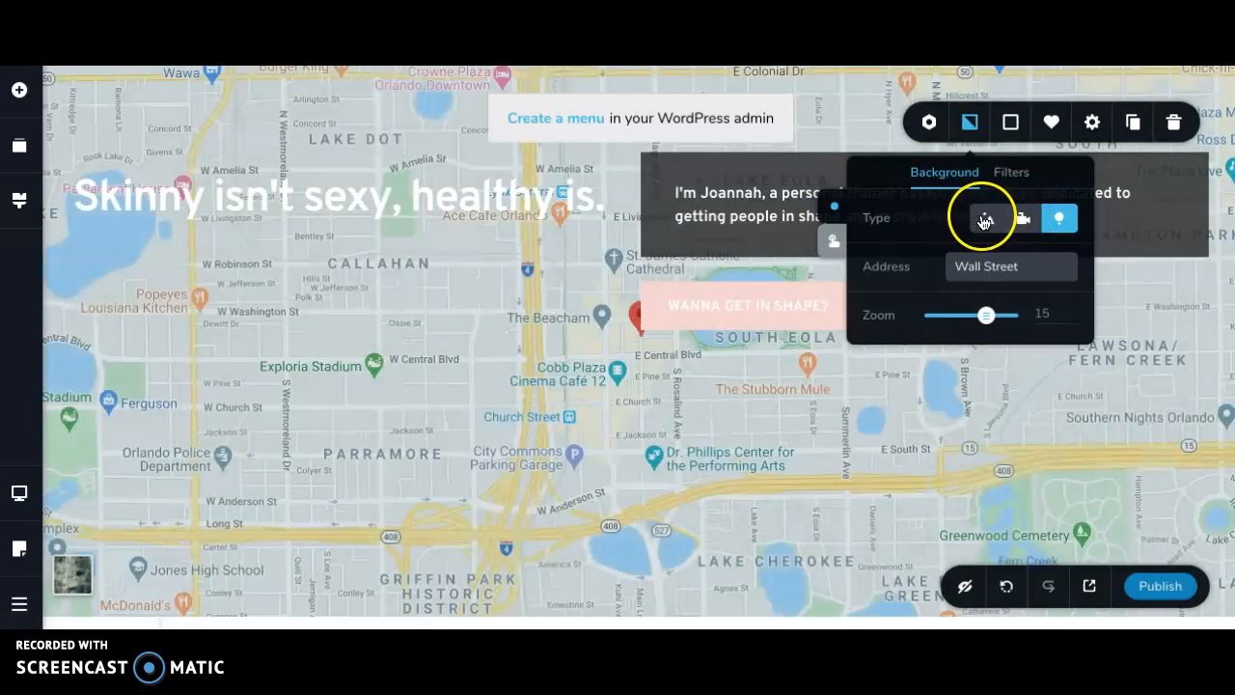
{"action": "left_click", "coordinate": [986, 220]}
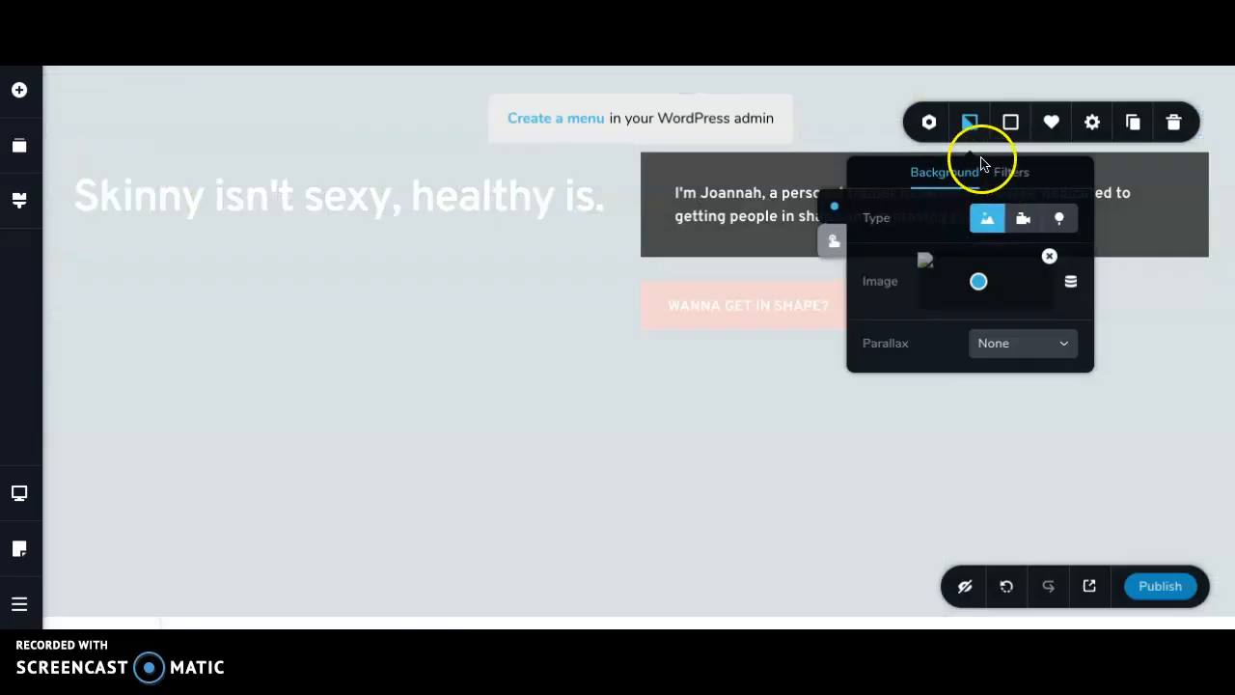
- Save the hero block for reuse and look over its overlay colour, width and height settings
{"action": "left_click", "coordinate": [1010, 125]}
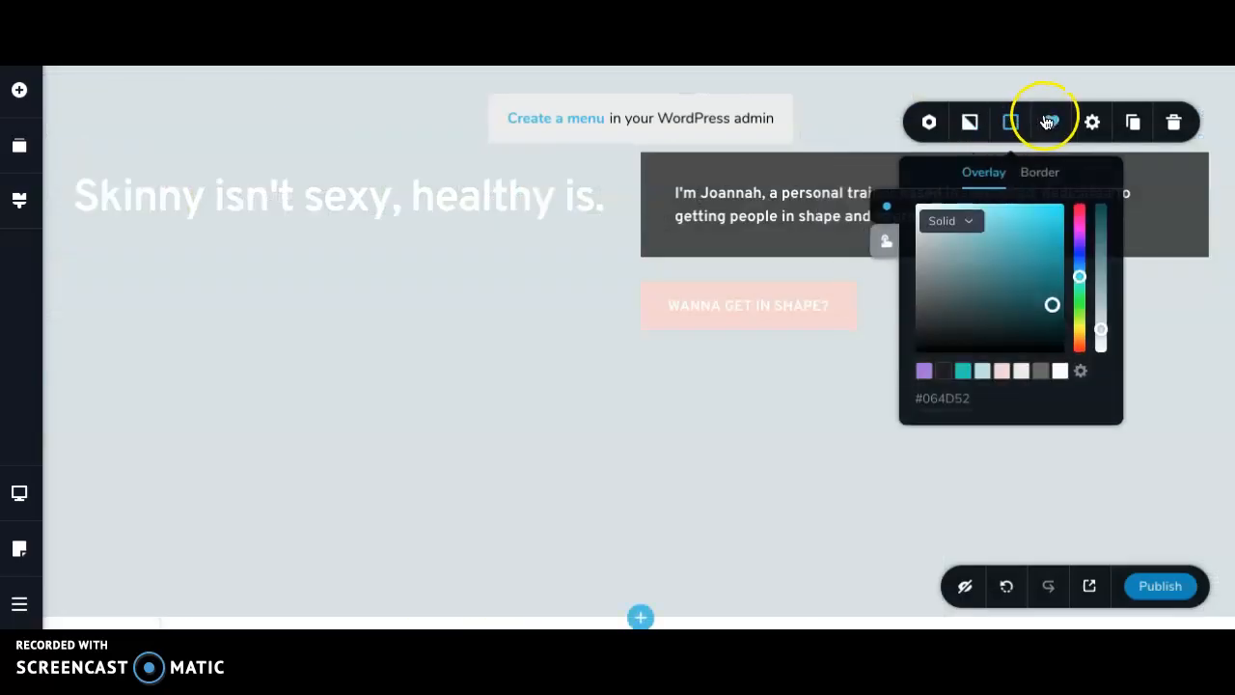
{"action": "left_click", "coordinate": [1049, 121]}
{"action": "left_click", "coordinate": [1051, 126]}
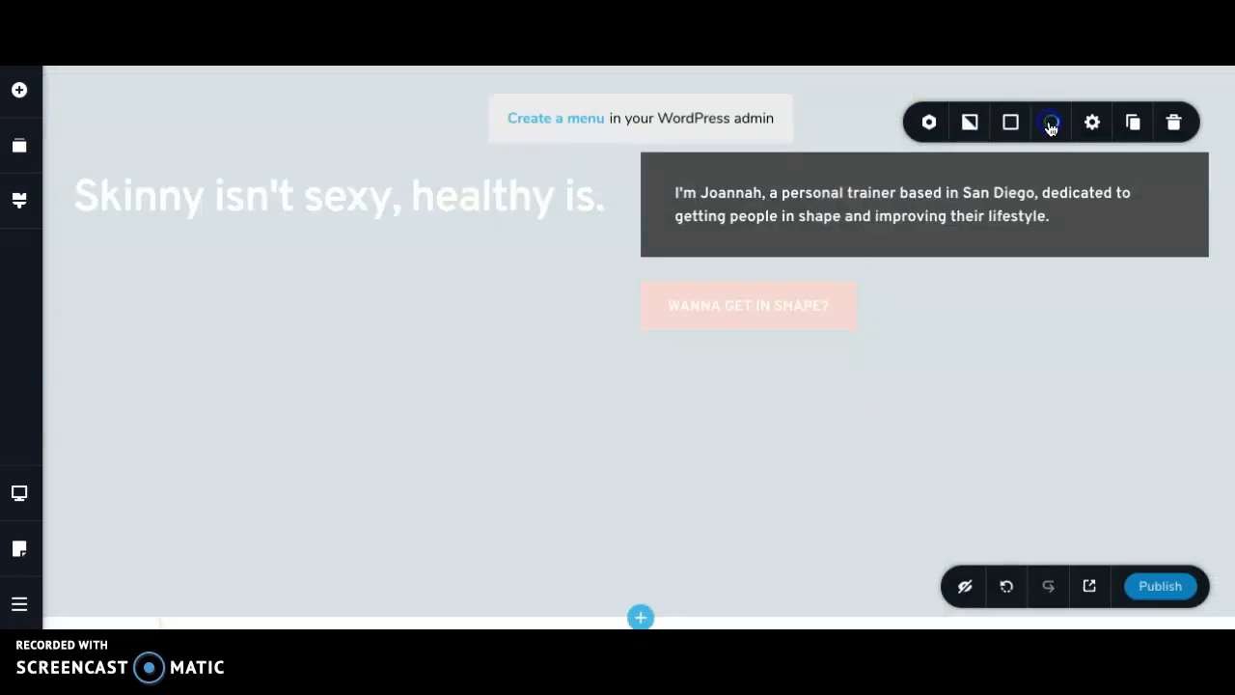
{"action": "left_click", "coordinate": [1093, 125]}
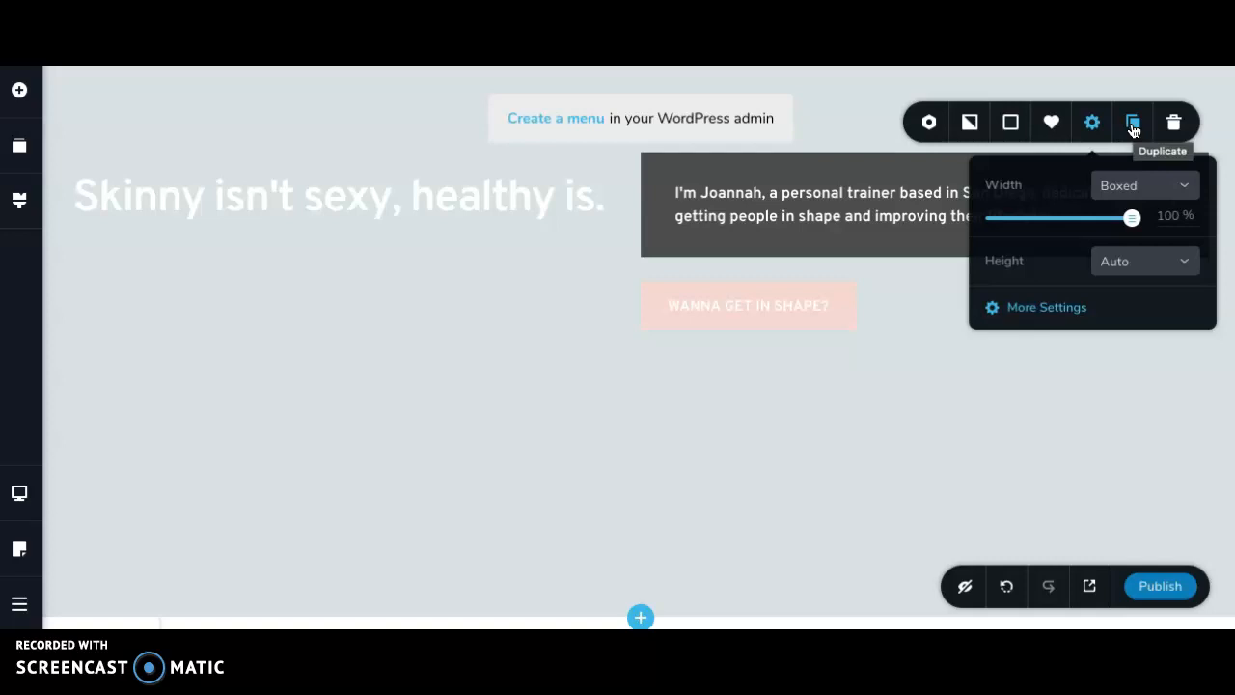
{"action": "scroll", "coordinate": [630, 396], "scroll_direction": "down", "scroll_amount": 8}
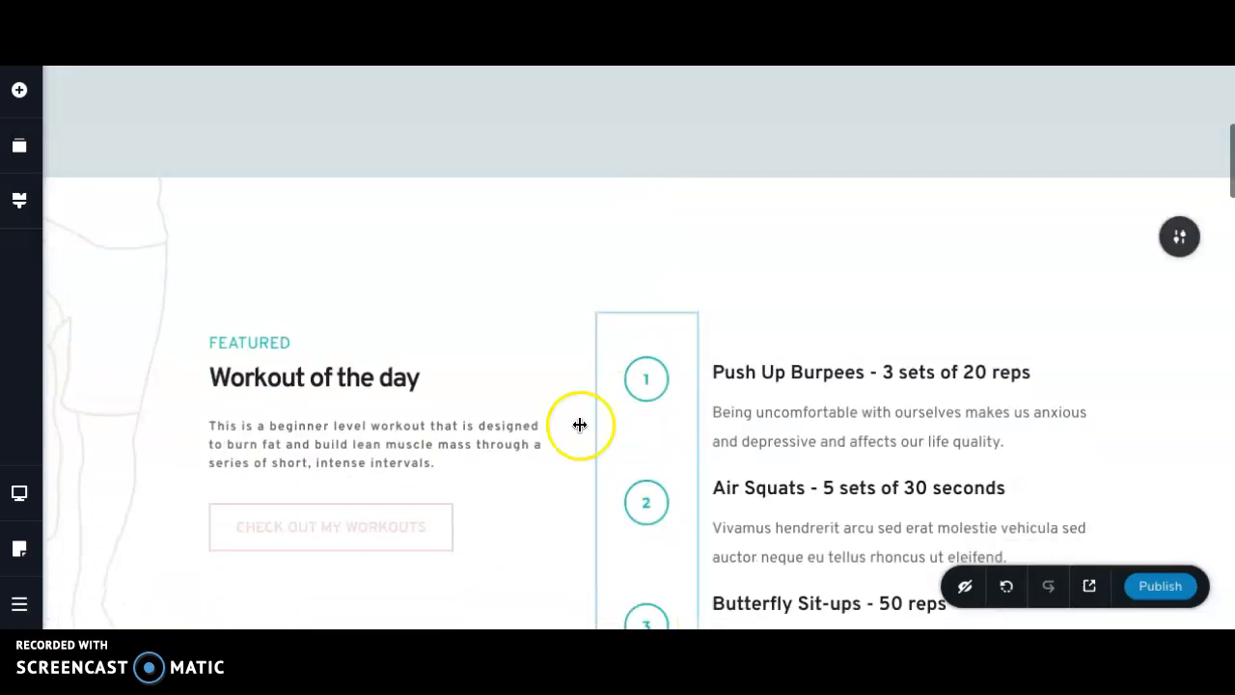
- Change the small text line above the testimonial block's heading to the purple palette colour
{"action": "scroll", "coordinate": [499, 258], "scroll_direction": "up", "scroll_amount": 1}
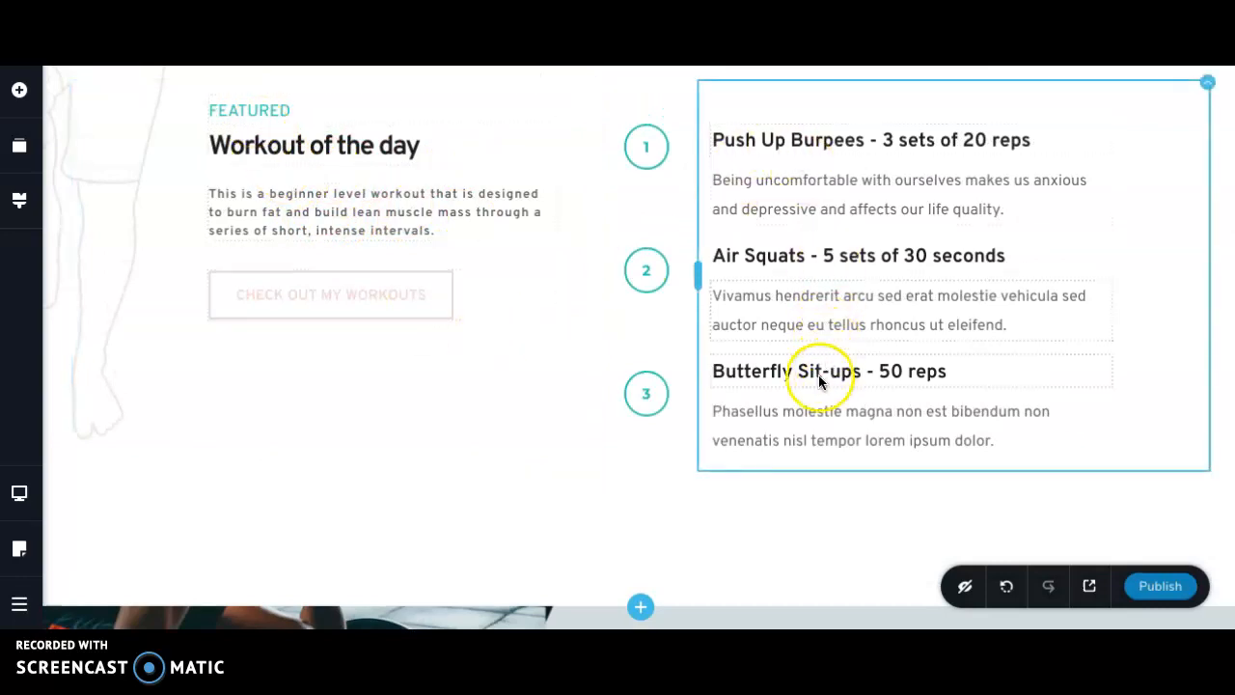
{"action": "scroll", "coordinate": [524, 385], "scroll_direction": "down", "scroll_amount": 5}
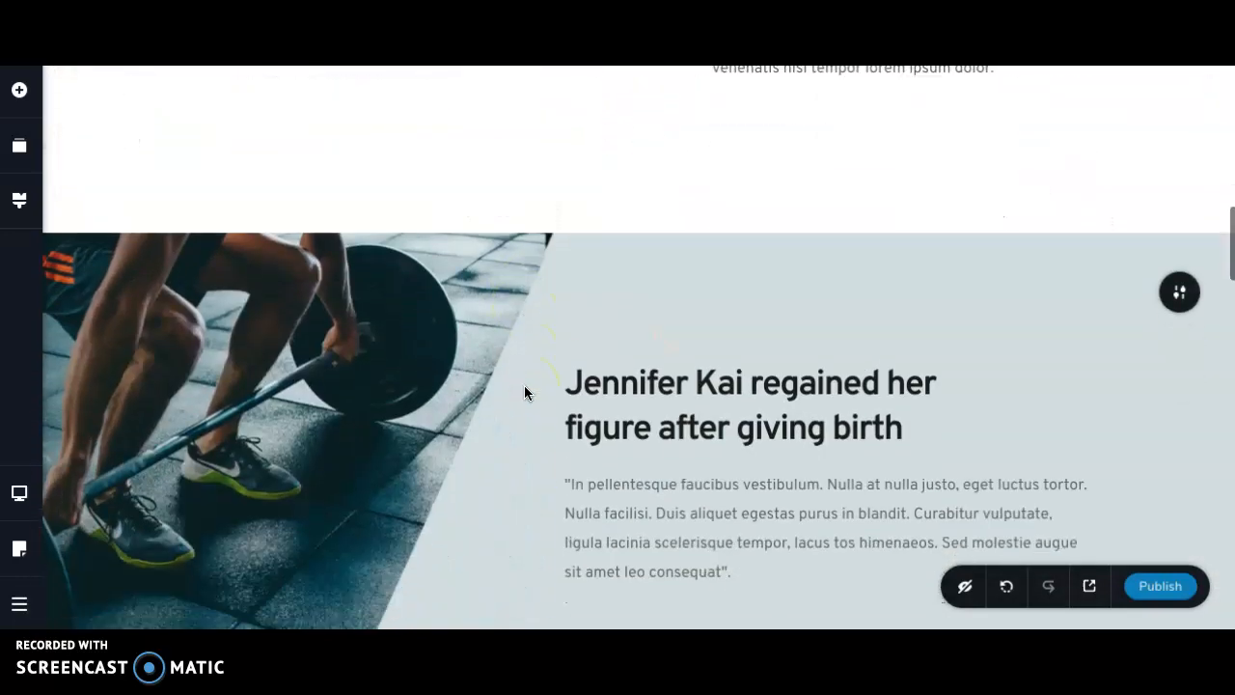
{"action": "left_click", "coordinate": [645, 333]}
{"action": "left_click", "coordinate": [685, 383]}
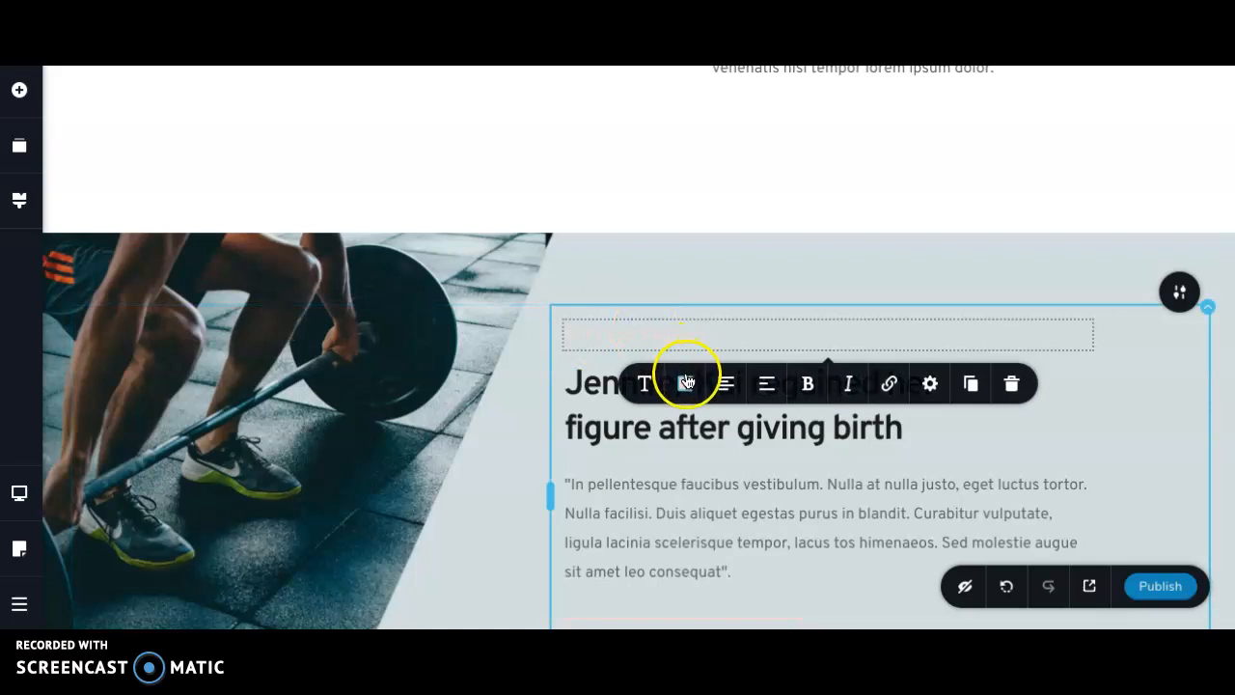
{"action": "scroll", "coordinate": [700, 463], "scroll_direction": "down", "scroll_amount": 1}
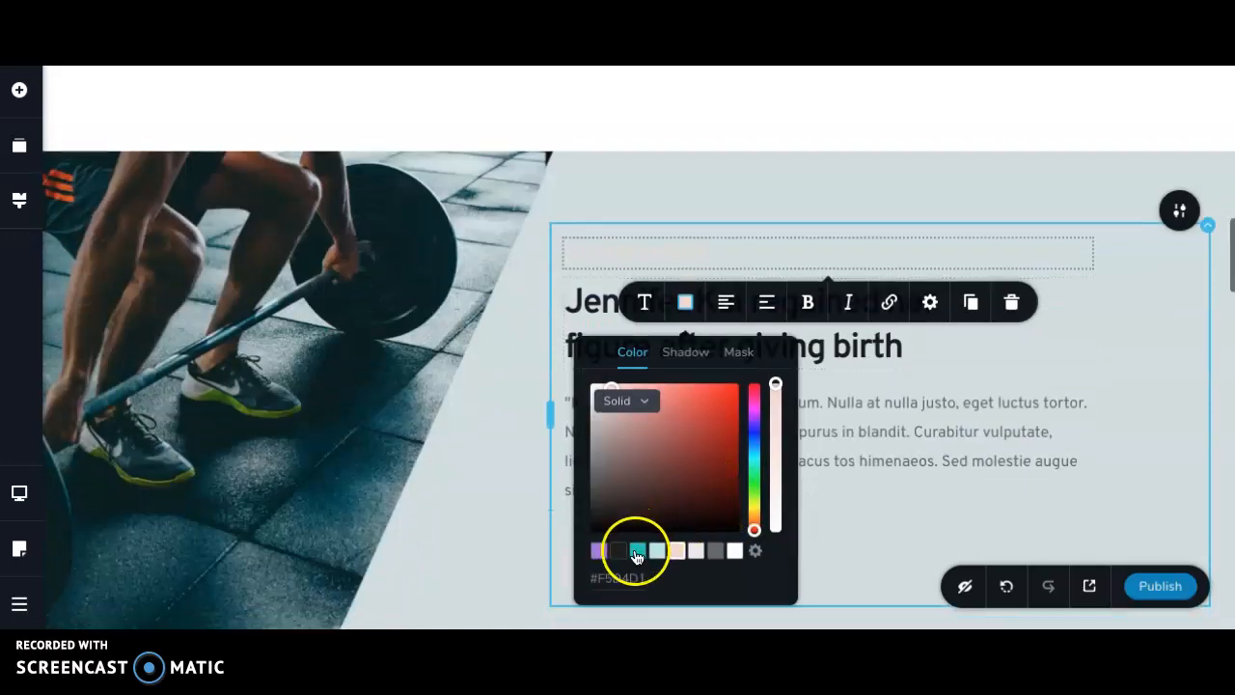
{"action": "left_click", "coordinate": [599, 550]}
{"action": "left_click", "coordinate": [618, 154]}
{"action": "left_click", "coordinate": [633, 256]}
- Publish the page with the customized blocks
{"action": "scroll", "coordinate": [633, 259], "scroll_direction": "down", "scroll_amount": 7}
{"action": "scroll", "coordinate": [633, 263], "scroll_direction": "down", "scroll_amount": 2}
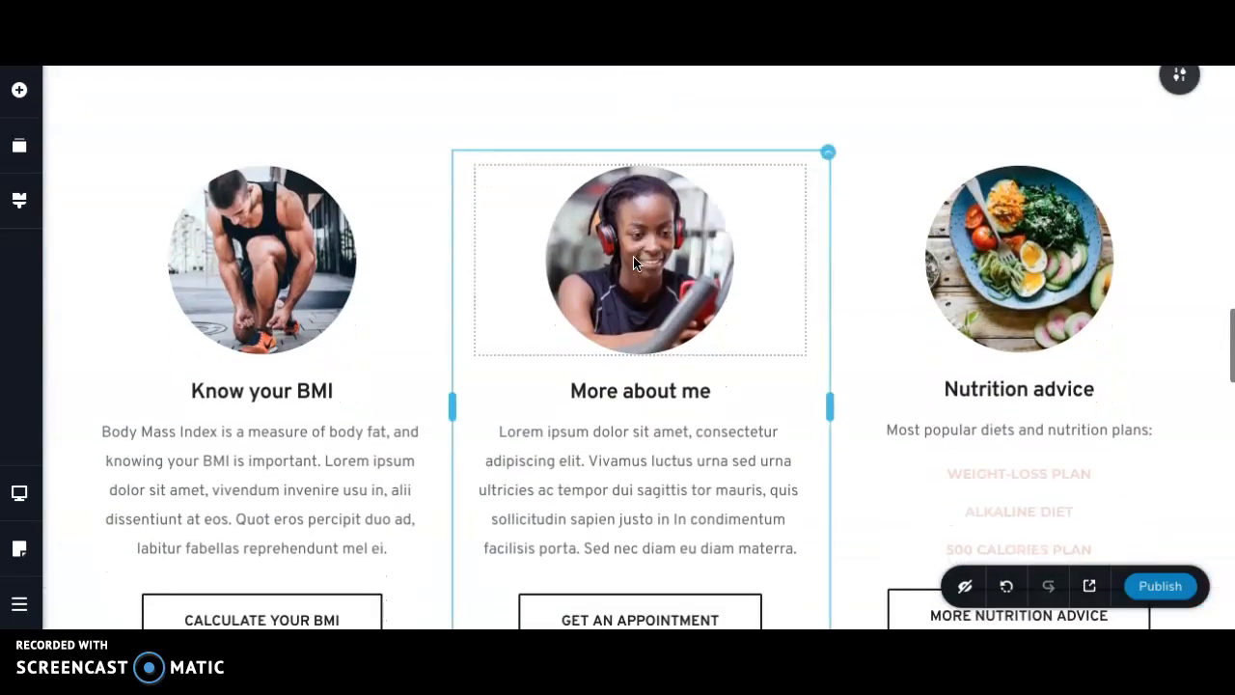
{"action": "left_click", "coordinate": [1162, 589]}
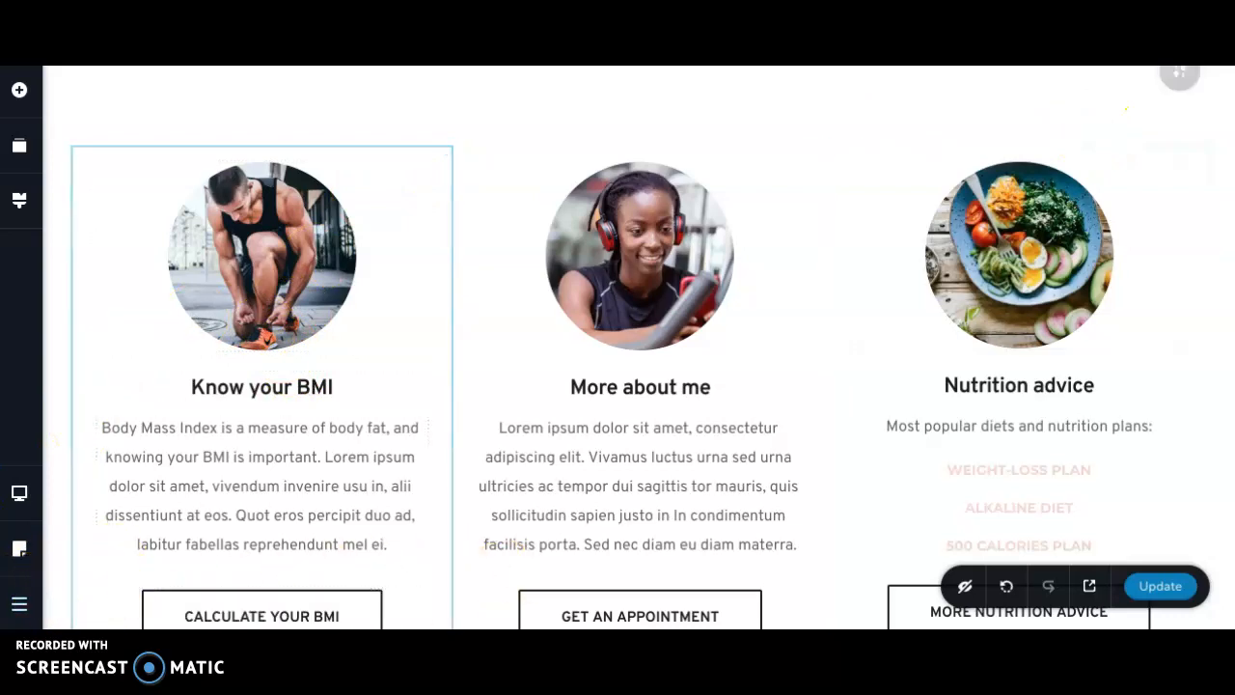
- Leave the Brizy editor, return to the WordPress dashboard's list of all pages, and look over its entries
{"action": "left_click", "coordinate": [19, 604]}
{"action": "left_click", "coordinate": [109, 594]}
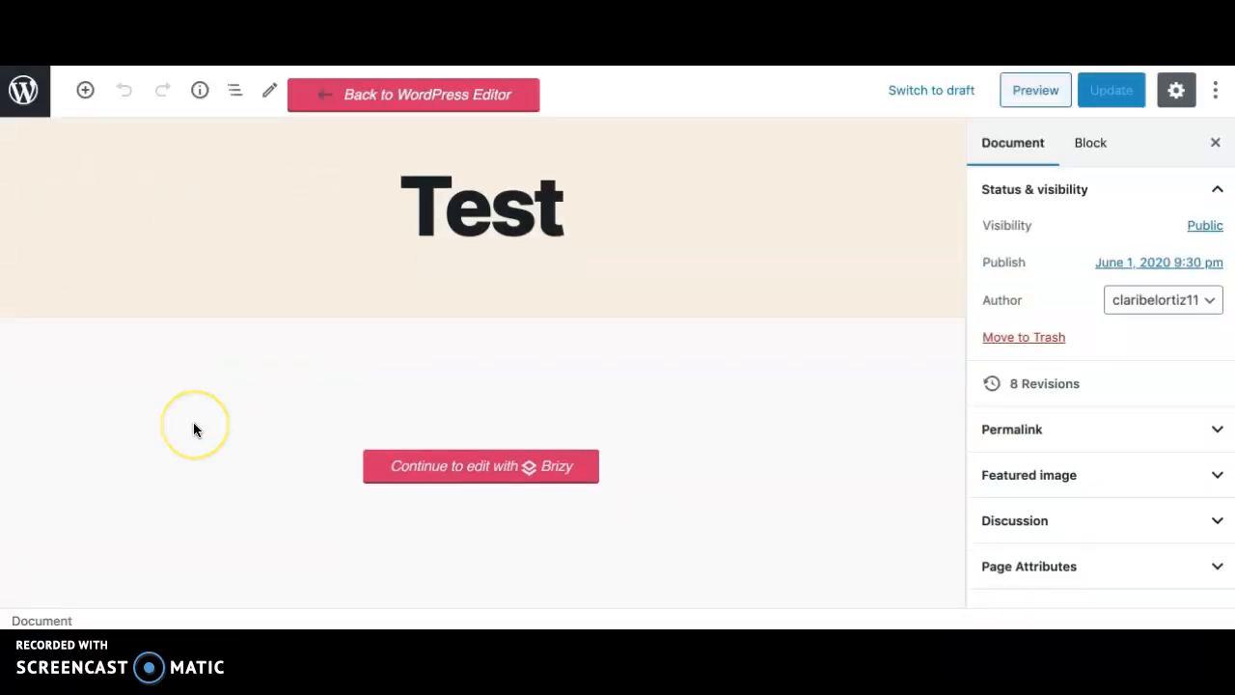
{"action": "left_click", "coordinate": [30, 110]}
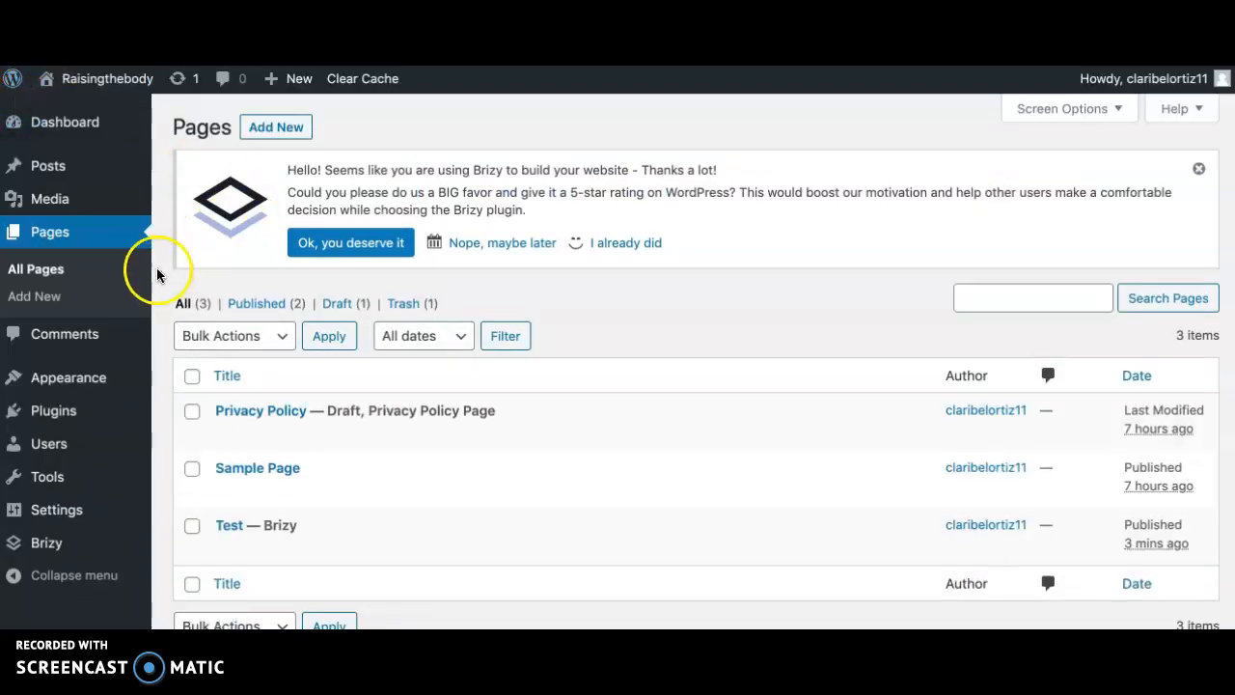
{"action": "scroll", "coordinate": [207, 298], "scroll_direction": "down", "scroll_amount": 1}
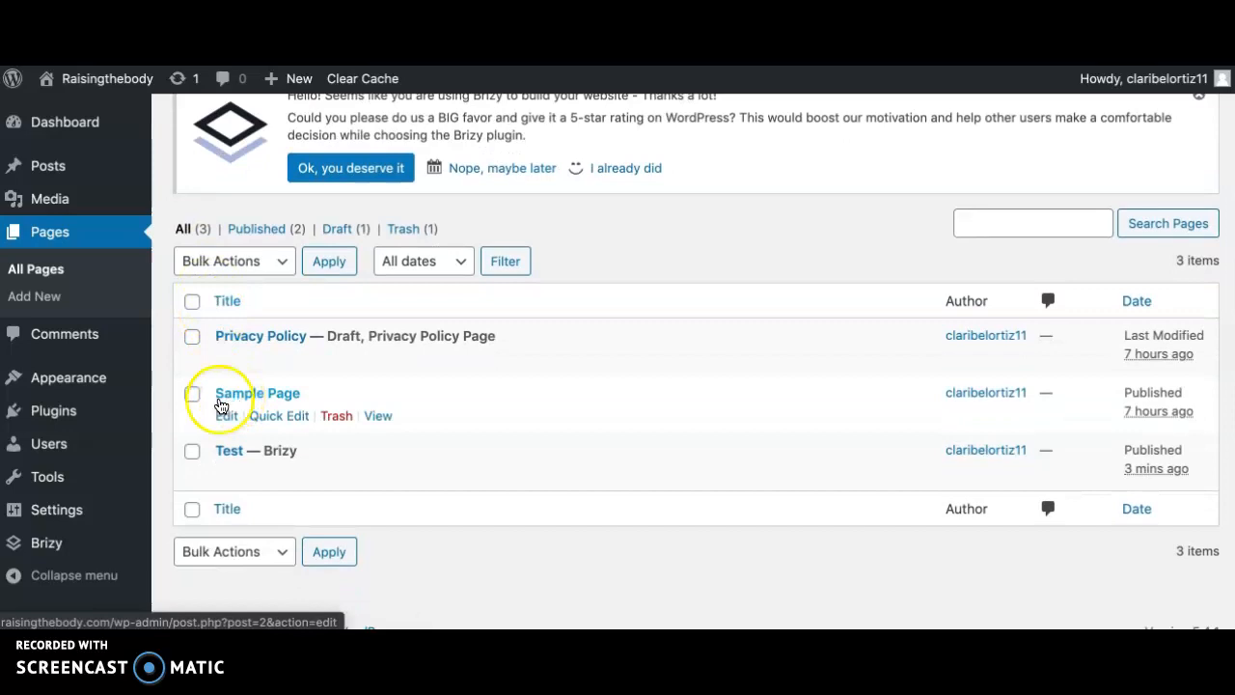
{"action": "mouse_move", "coordinate": [64, 413]}
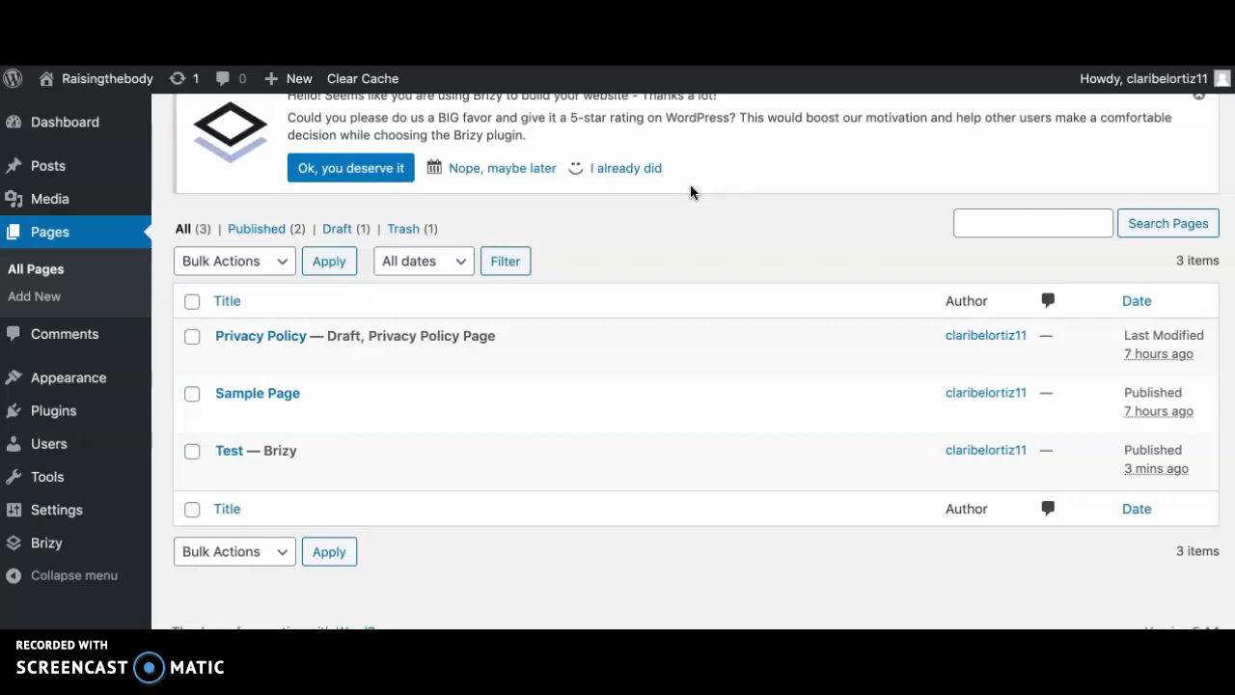
{"action": "scroll", "coordinate": [689, 185], "scroll_direction": "up", "scroll_amount": 2}
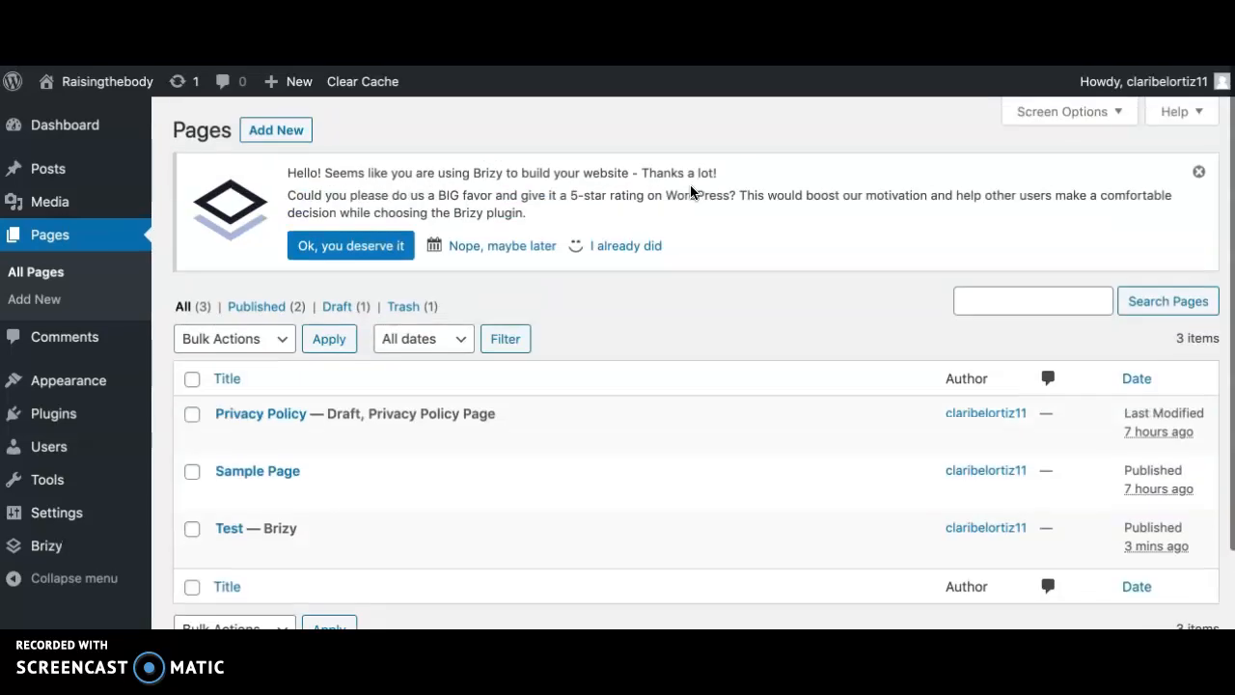